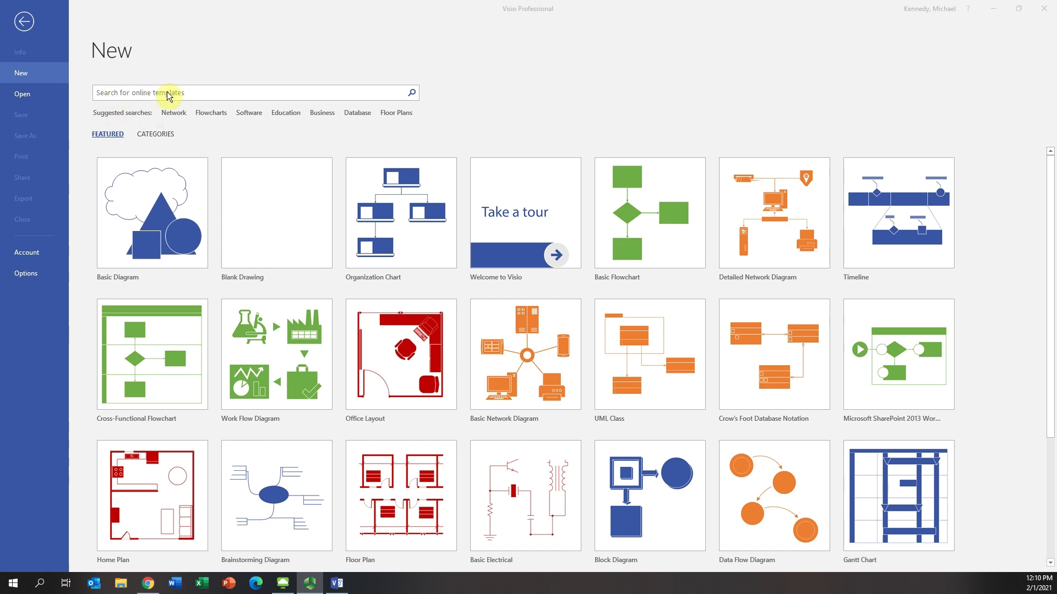
Create a new drawing from the Organization Chart template in US Units and dismiss the Organization Chart Wizard.
left_click(380, 249)
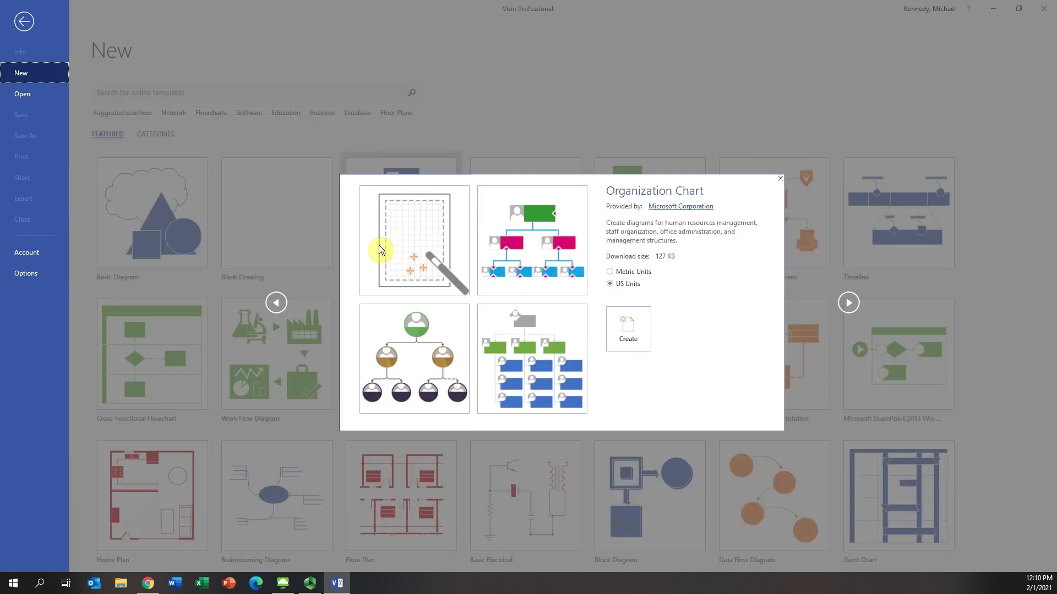
left_click(632, 332)
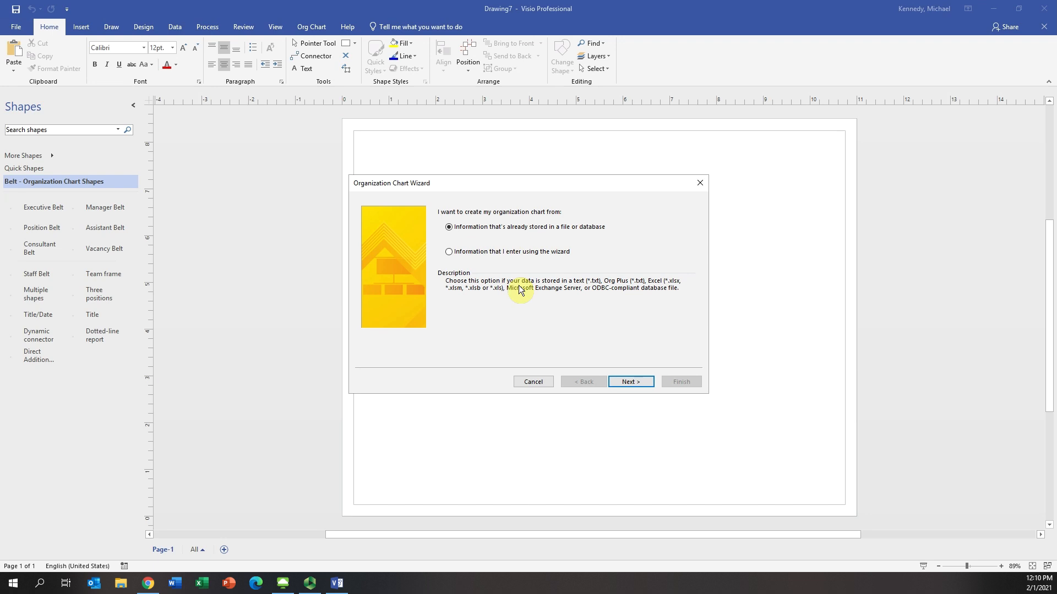
left_click(534, 382)
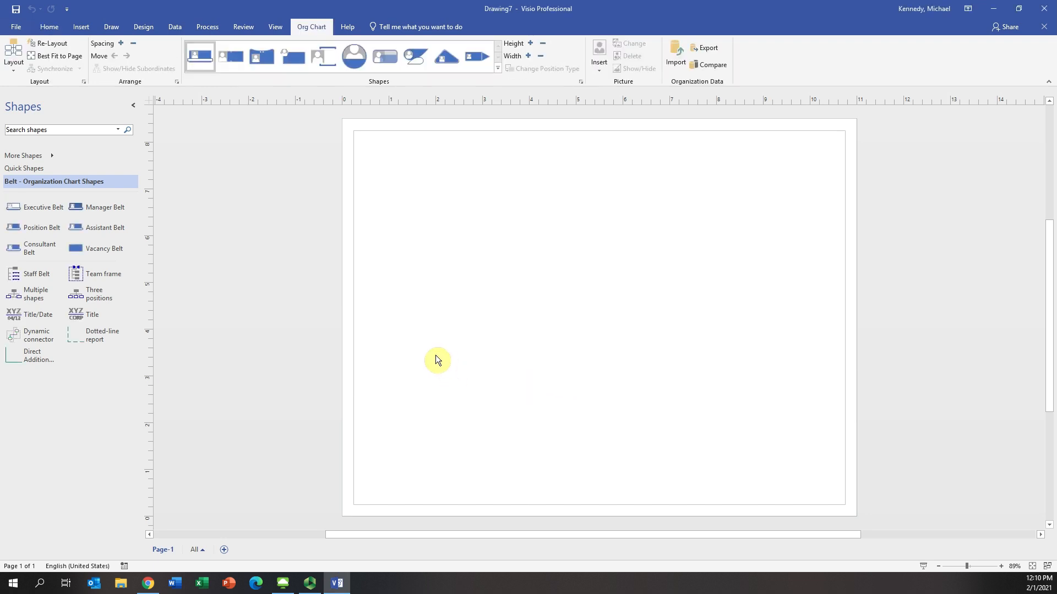
Place a Vacancy Belt box at the top center of the page and add three Vacancy Belt boxes as its subordinates.
left_click_drag(87, 250, 598, 179)
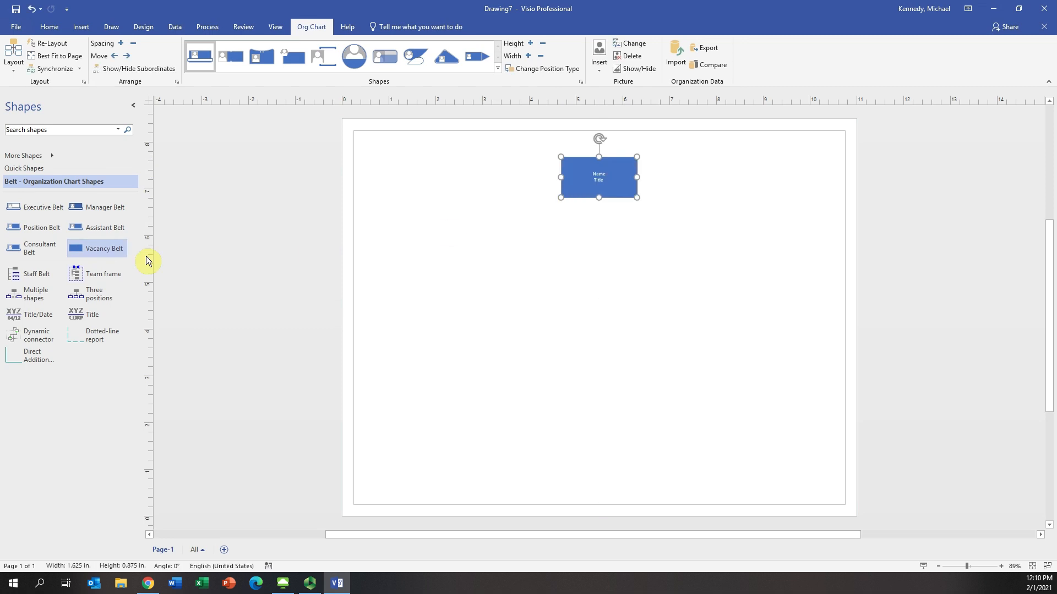
left_click_drag(76, 248, 601, 172)
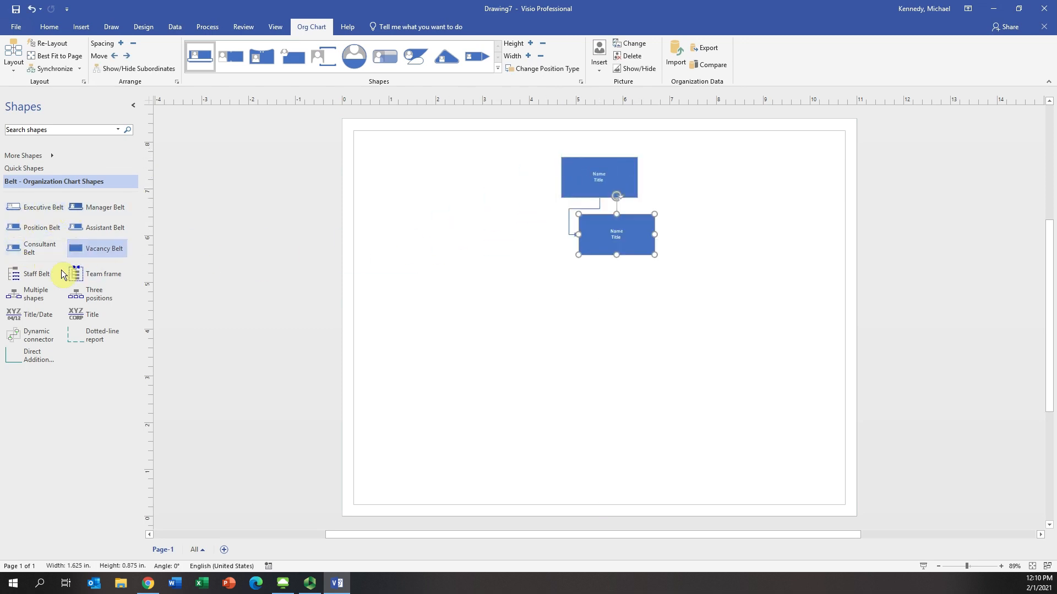
left_click_drag(85, 250, 601, 175)
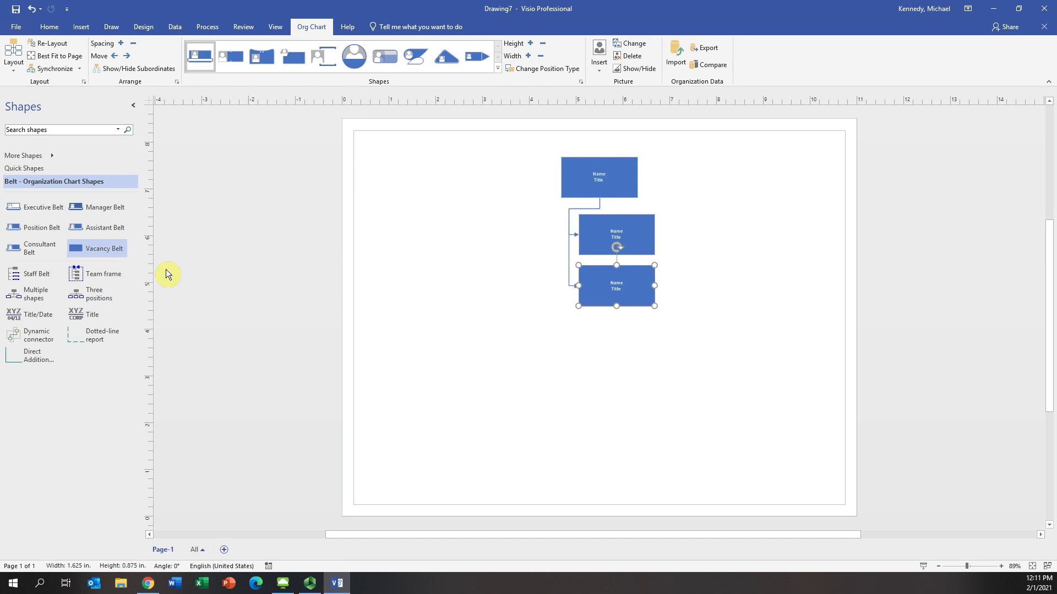
left_click_drag(116, 255, 586, 180)
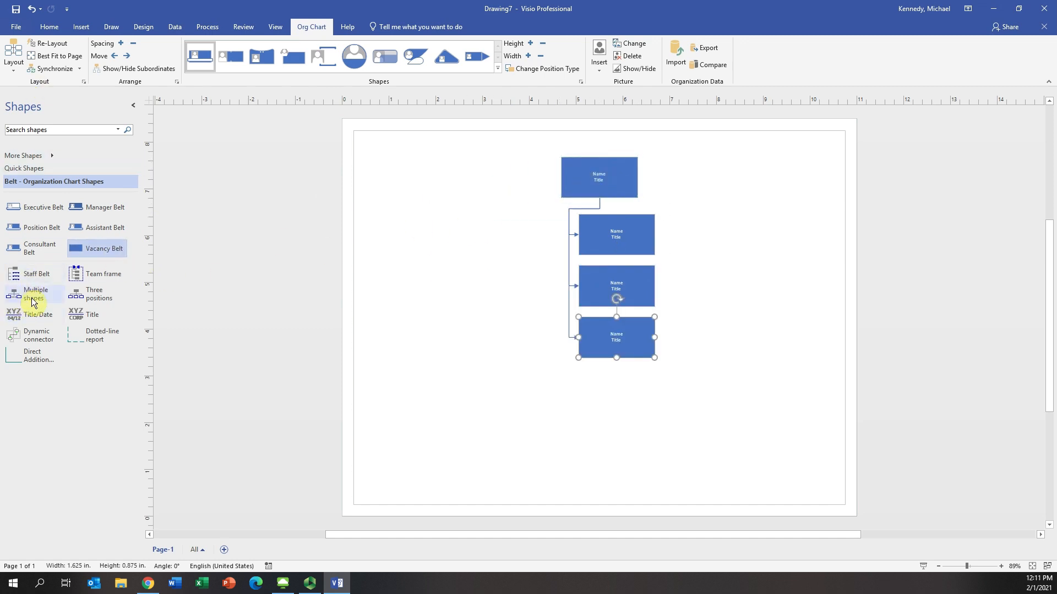
Add three more Vacancy subordinates to the top box at once with the Multiple shapes shape.
left_click_drag(33, 302, 589, 171)
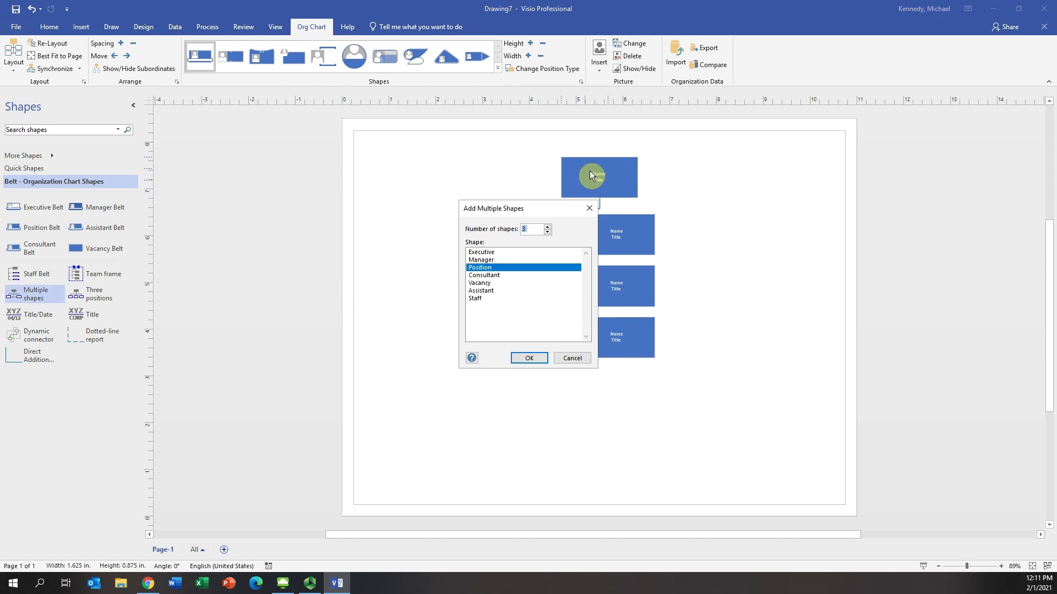
left_click(484, 284)
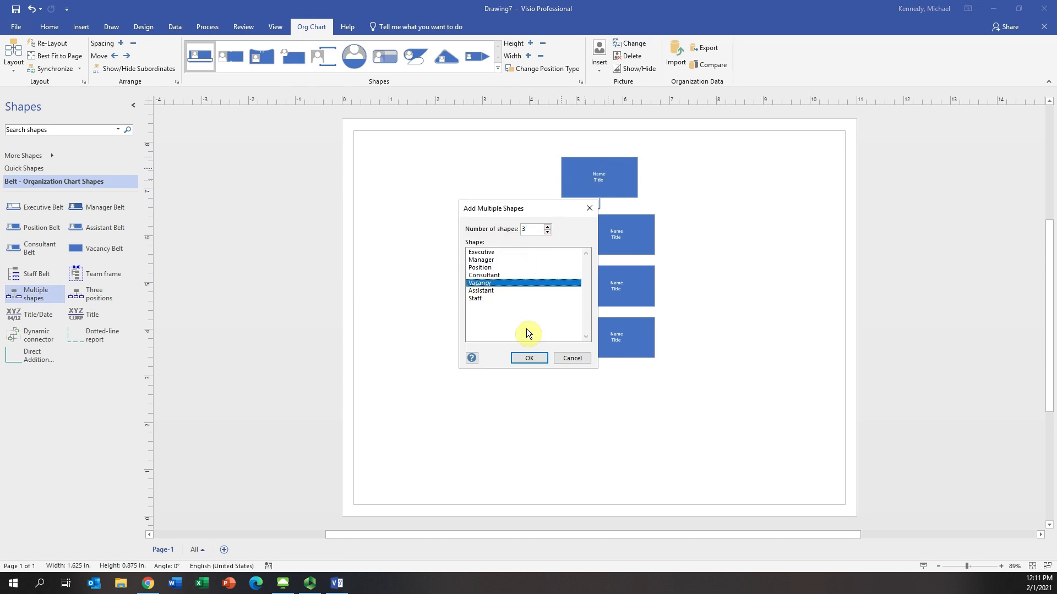
left_click(525, 358)
Arrange the top box's six subordinates in a centered horizontal layout.
left_click(575, 184)
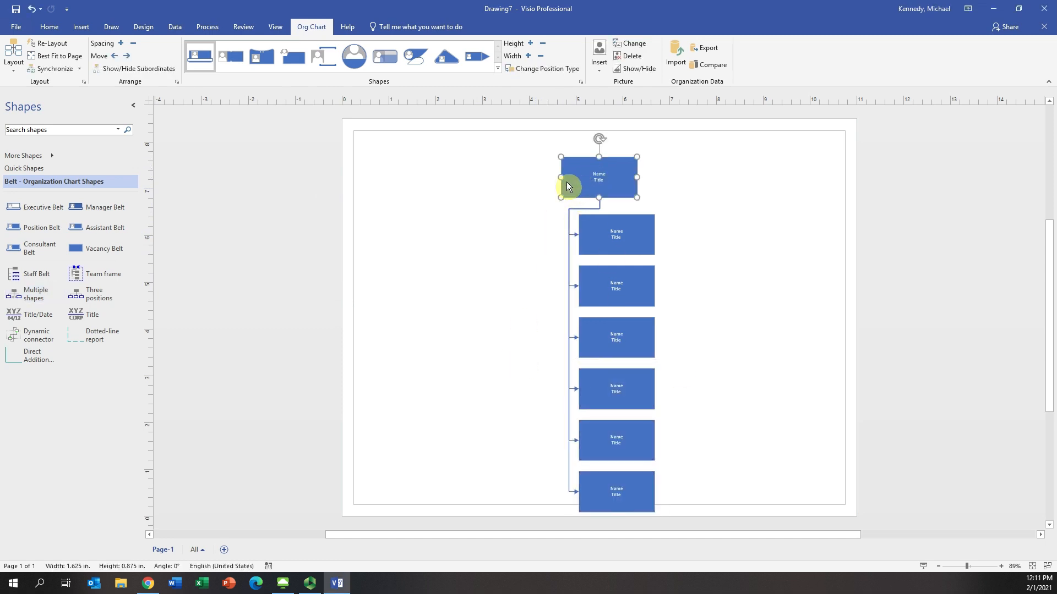
left_click(13, 66)
left_click(14, 99)
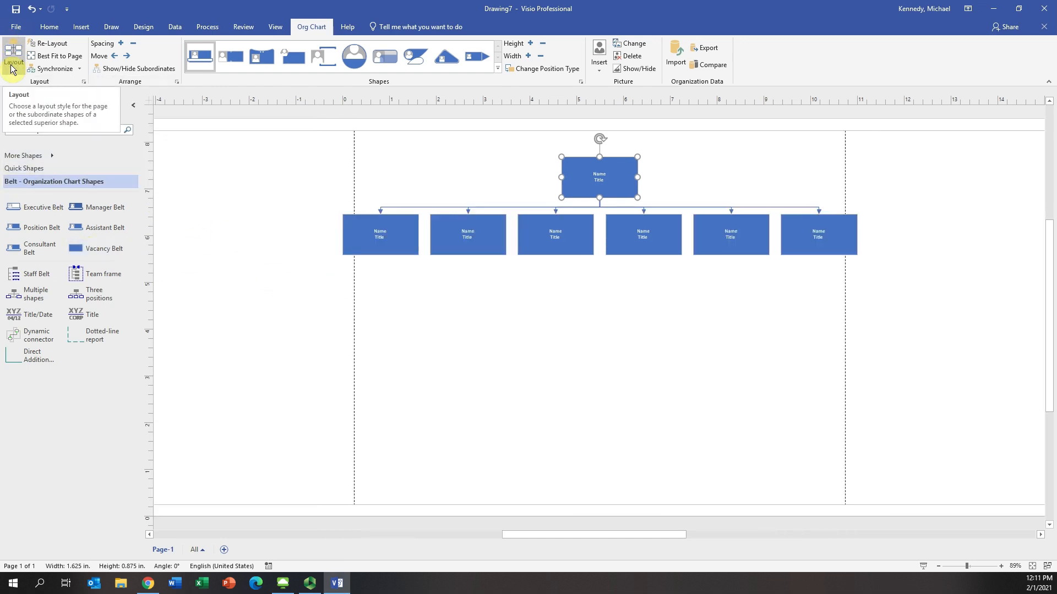
left_click(493, 290)
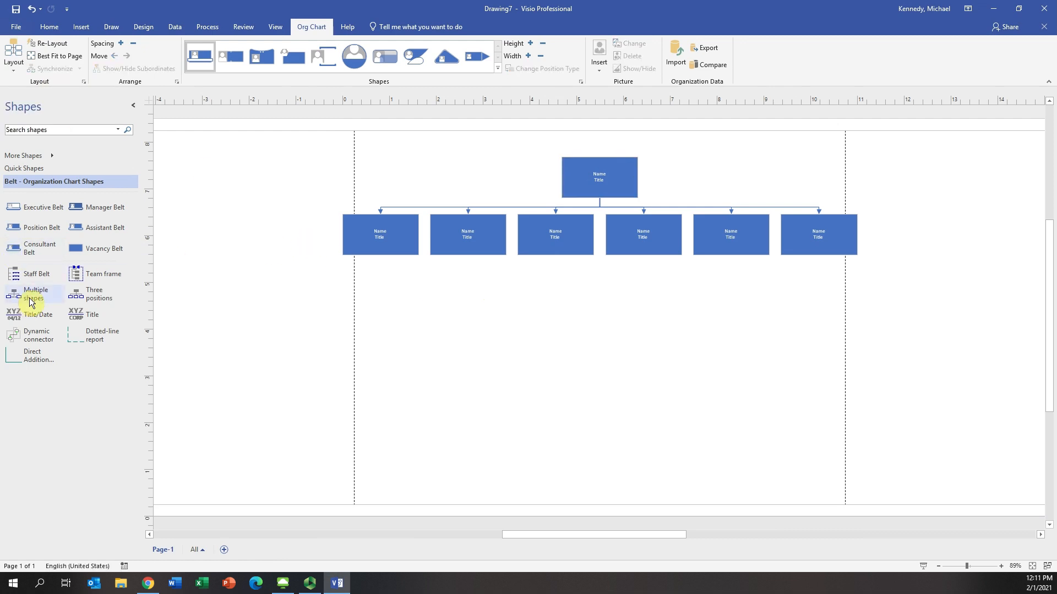
Add three Vacancy subordinates to the second box of the second row and arrange them in a centered horizontal layout.
left_click_drag(313, 286, 463, 235)
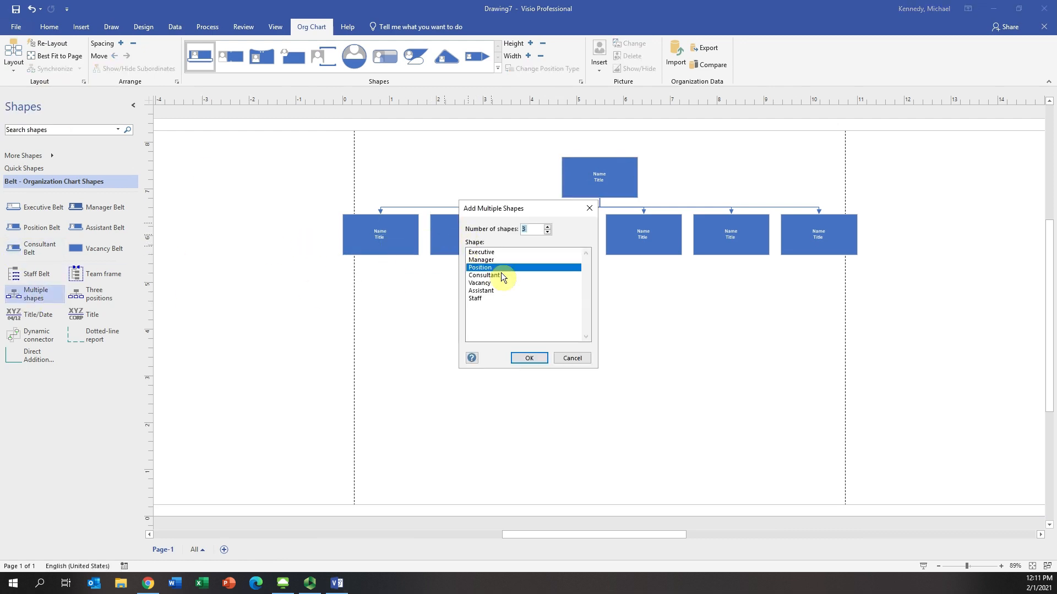
left_click(480, 285)
left_click(523, 355)
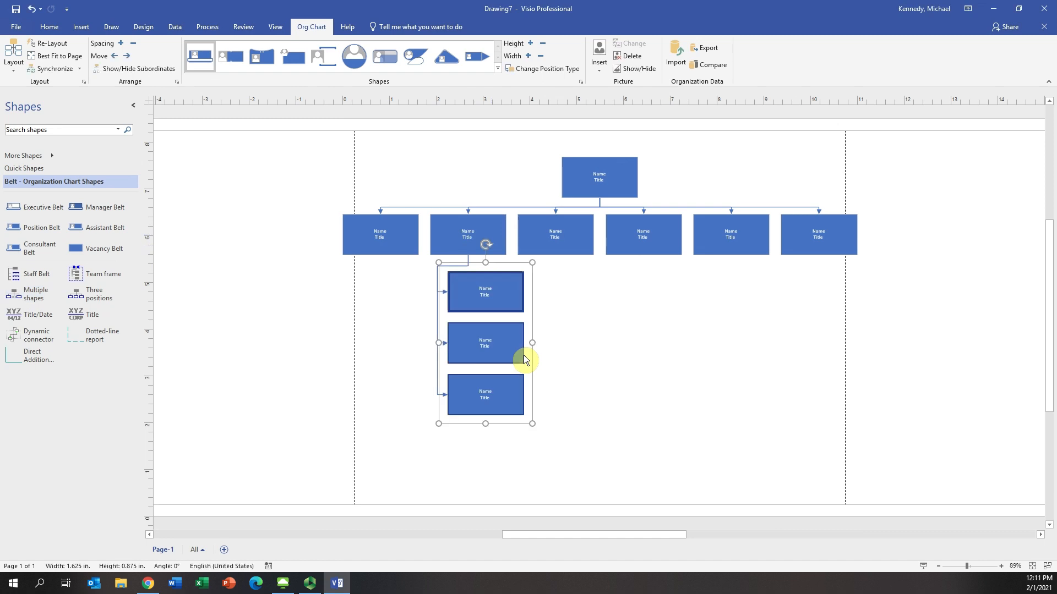
left_click(460, 228)
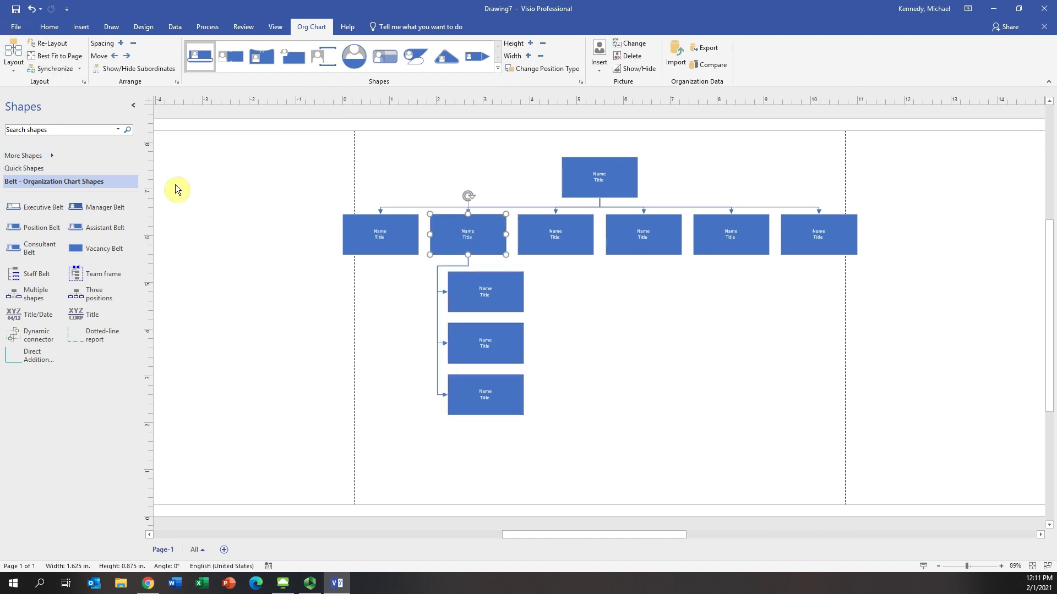
left_click(14, 69)
left_click(17, 104)
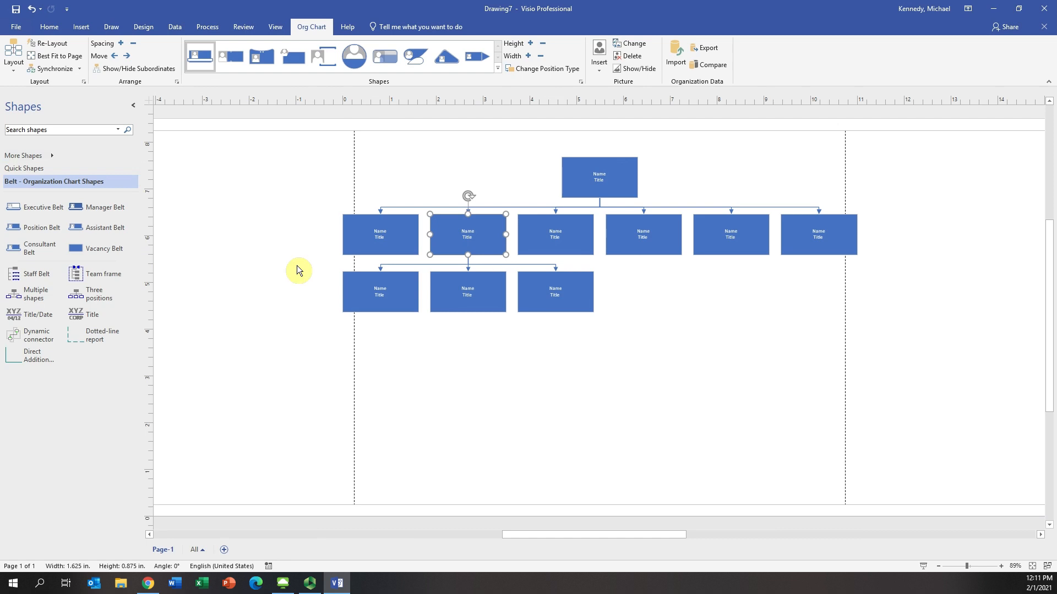
Add four Vacancy subordinates to the last box of the second row and arrange them in a centered horizontal layout.
left_click_drag(35, 300, 799, 237)
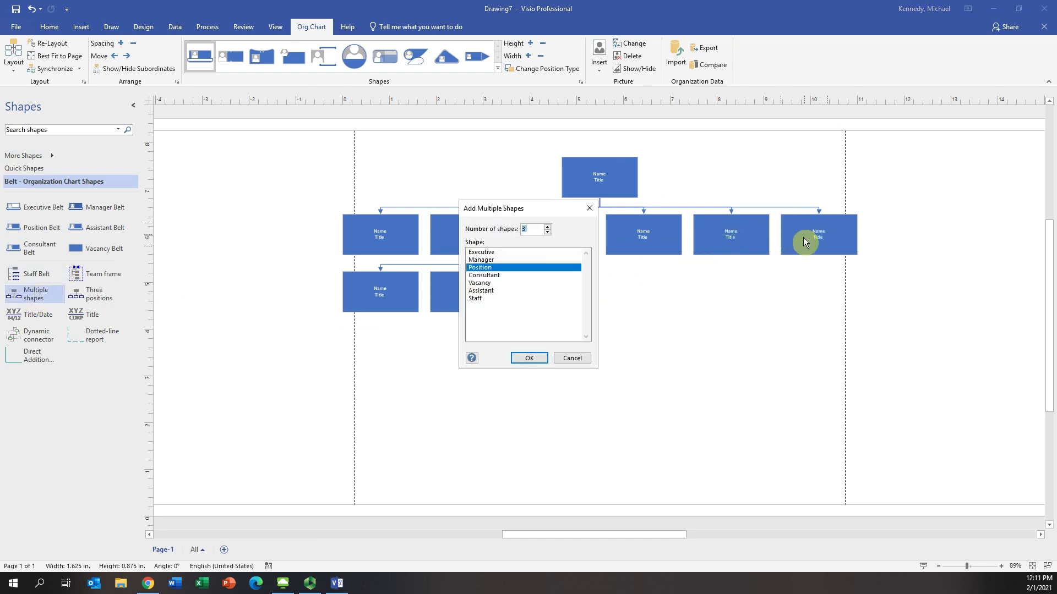
left_click(479, 283)
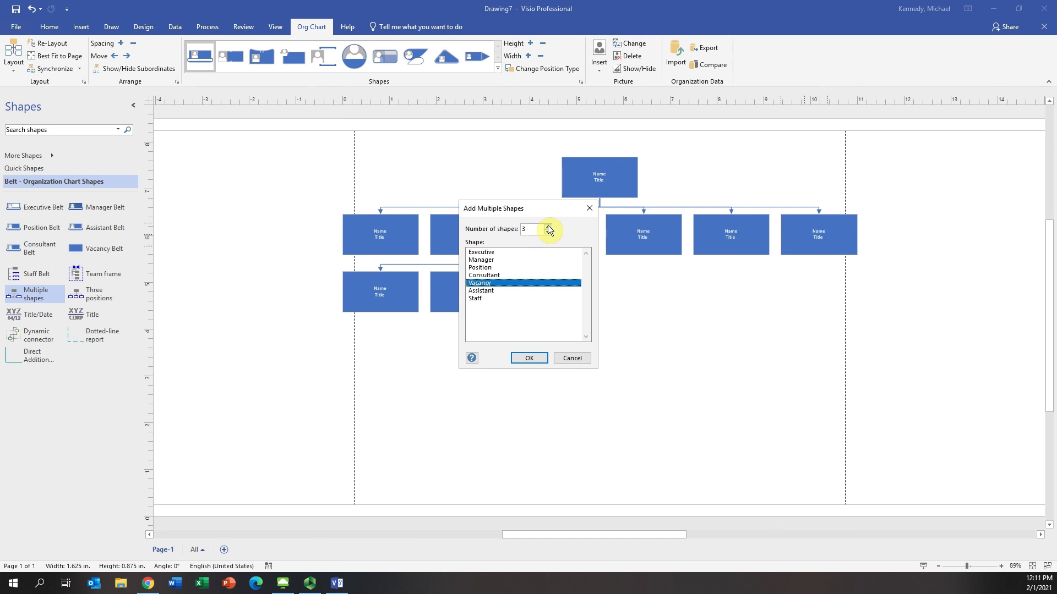
left_click(528, 358)
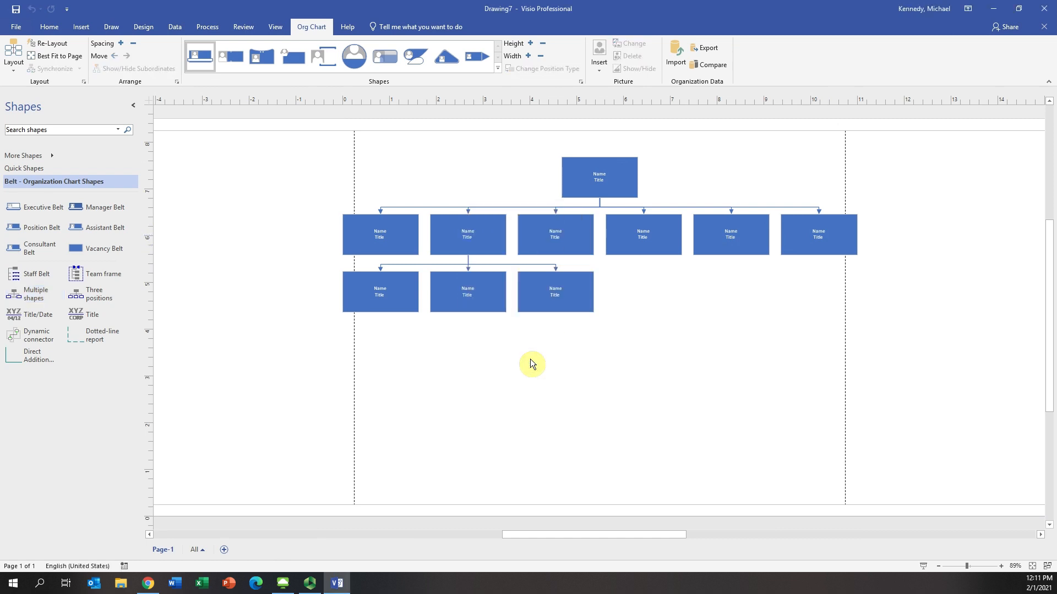
left_click(852, 235)
left_click(13, 60)
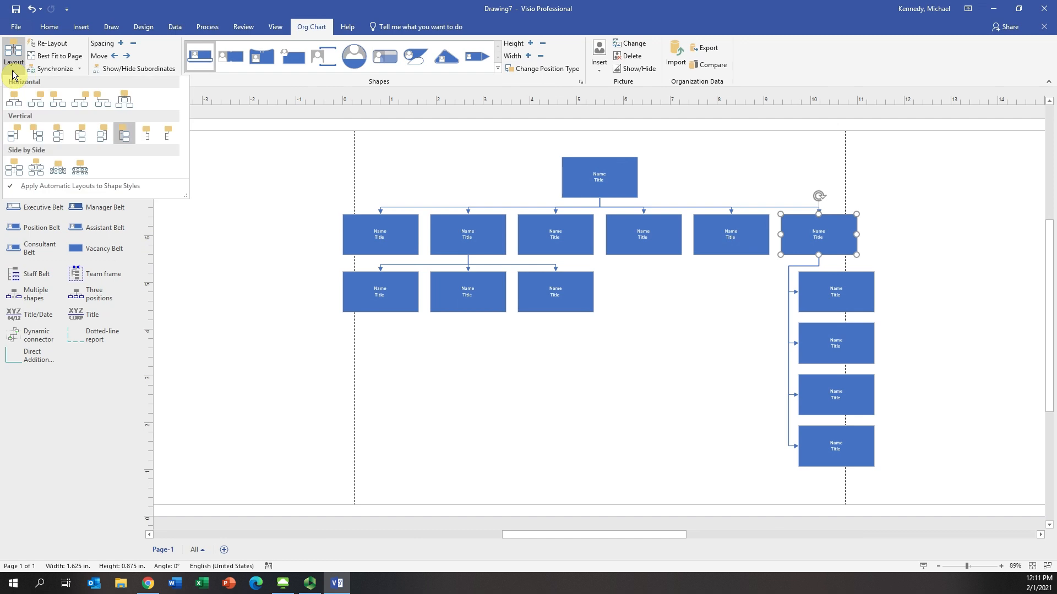
left_click(16, 96)
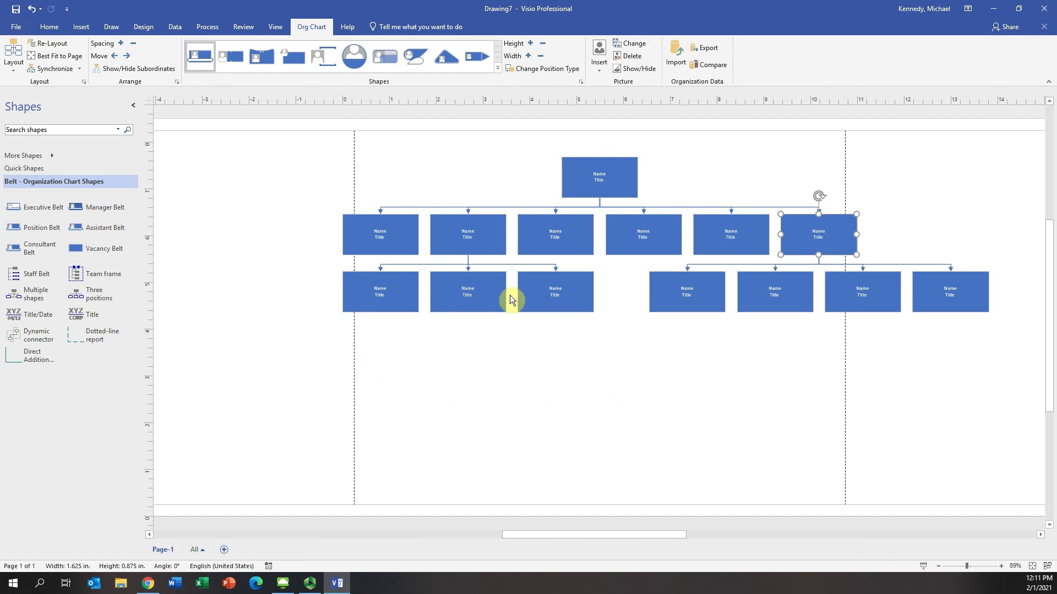
Add one Vacancy Belt subordinate to the first box of the second row.
left_click_drag(77, 248, 397, 256)
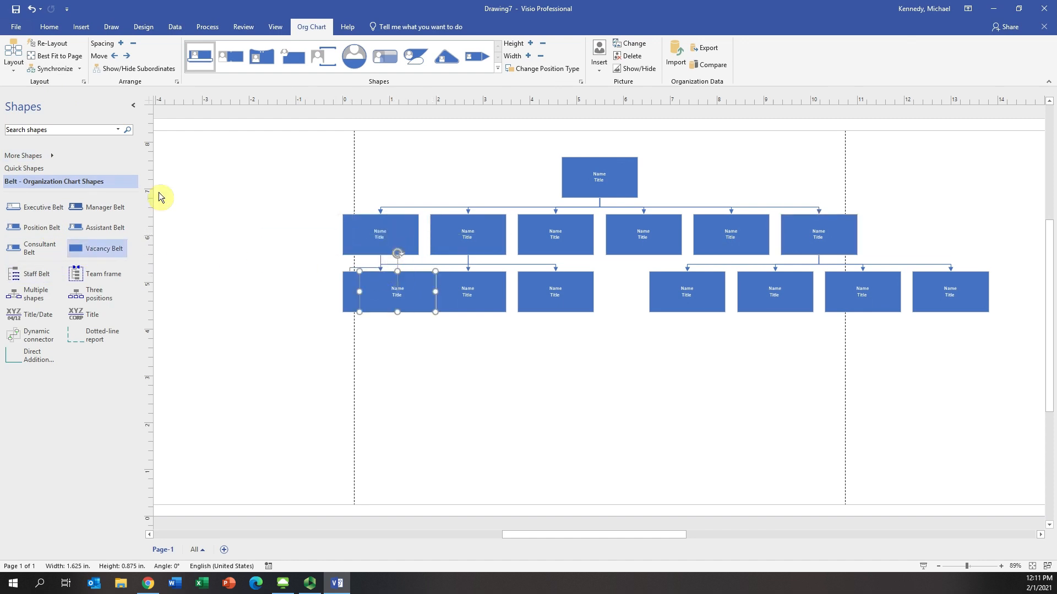
left_click_drag(490, 254, 493, 325)
left_click_drag(368, 290, 333, 304)
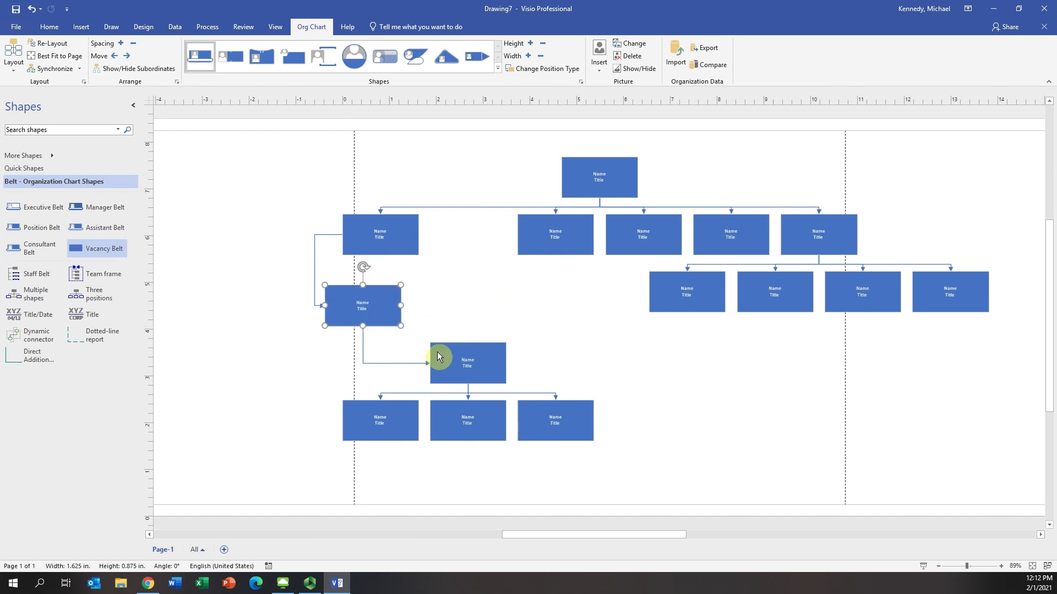
key("ctrl+z")
key("ctrl+z")
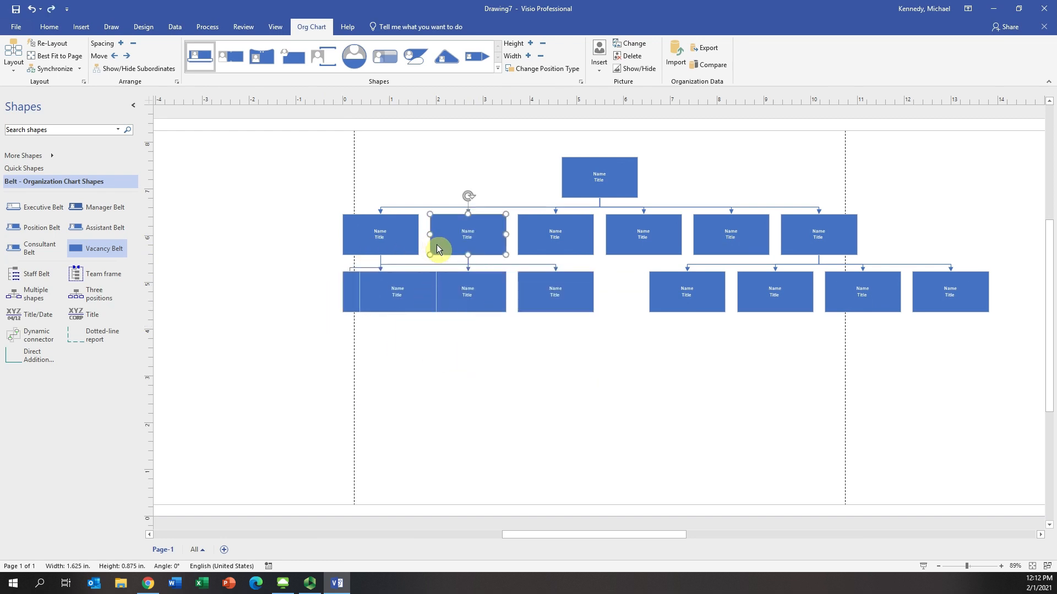
Lower the second box with its three subordinates to clear the overlap, and apply a horizontal layout centering the first box's subordinate beneath it.
left_click_drag(439, 244, 449, 331)
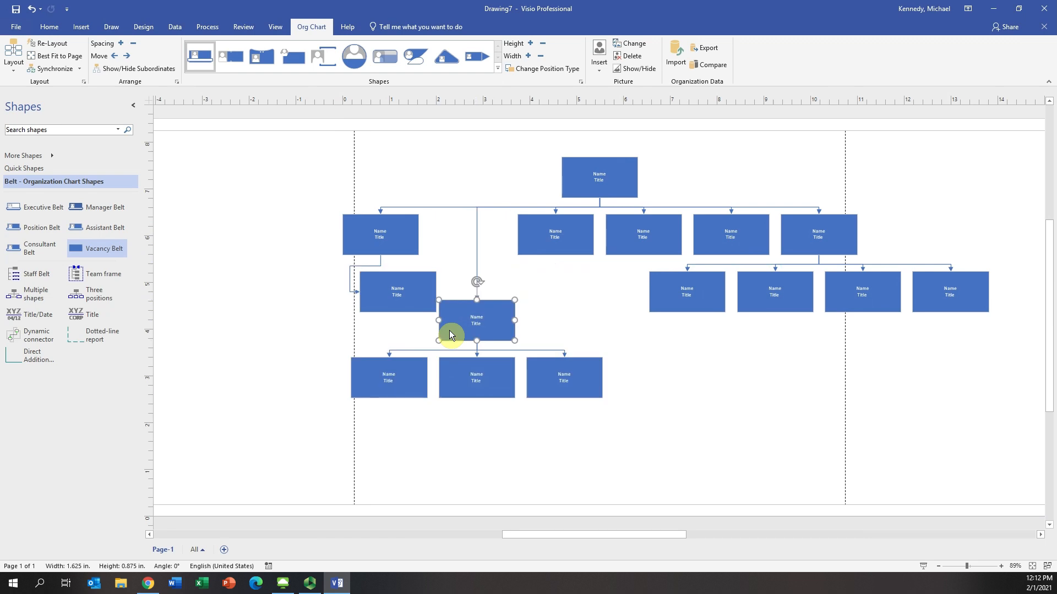
left_click_drag(391, 309, 349, 240)
left_click(348, 241)
left_click(14, 55)
left_click(88, 144)
Add one Vacancy Belt subordinate to the box just right of the lowered branch and center it beneath with a horizontal layout.
left_click_drag(77, 248, 542, 237)
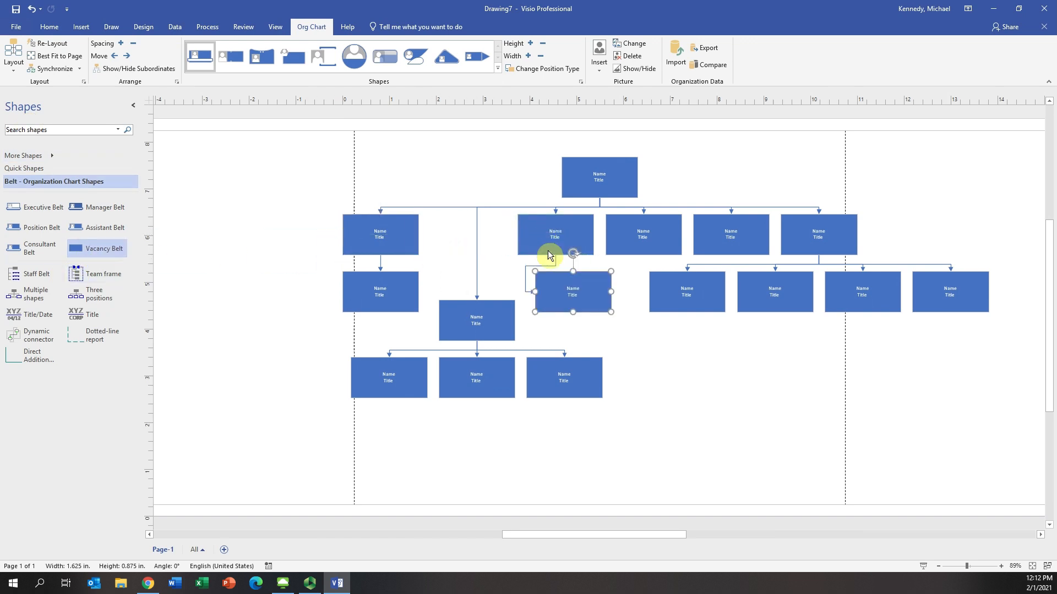
left_click(531, 231)
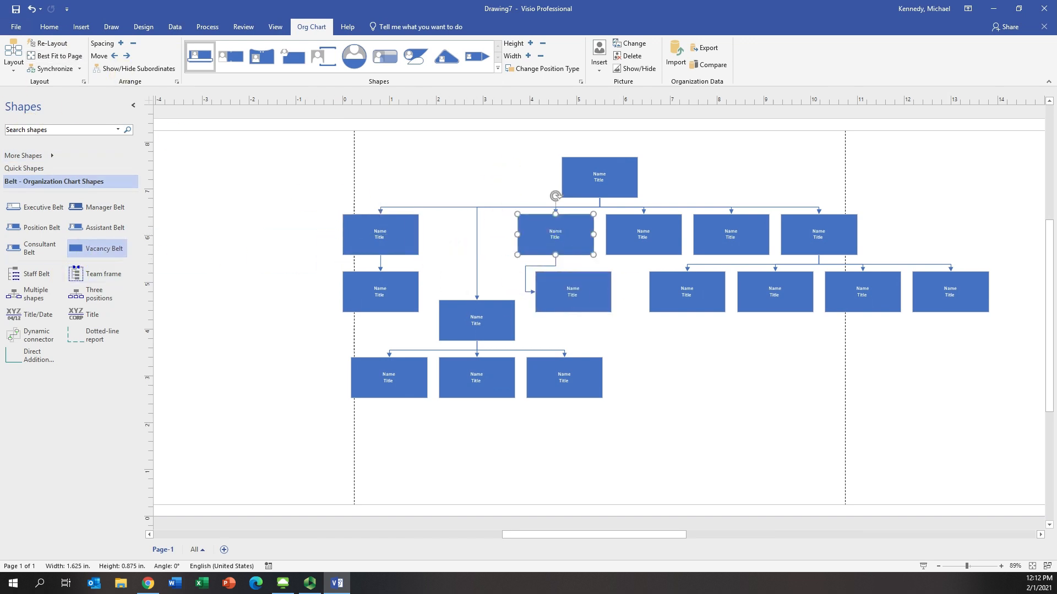
left_click(13, 71)
left_click(18, 104)
left_click(707, 417)
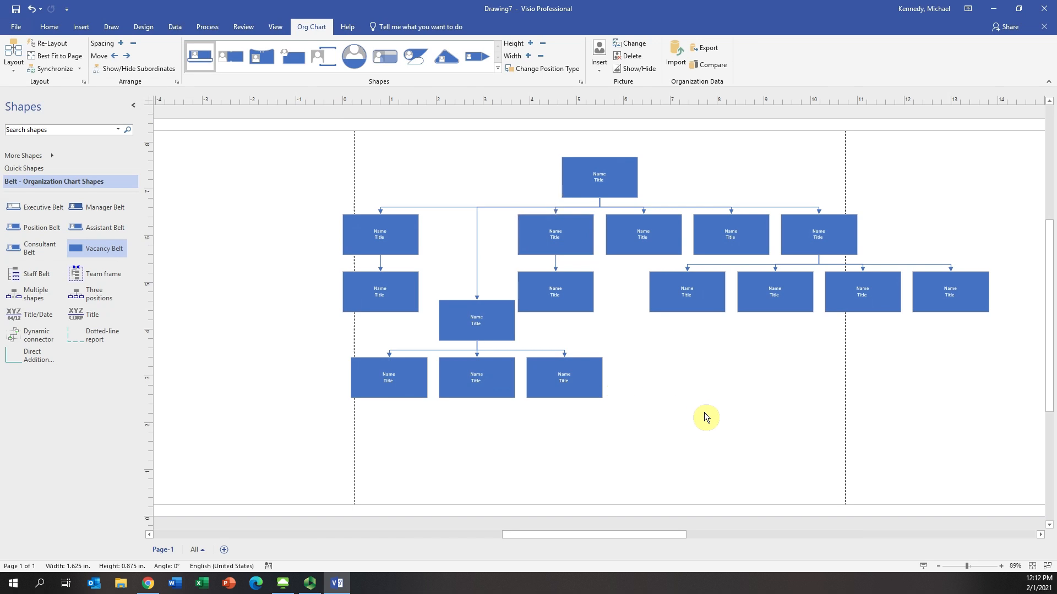
Shrink all the chart's boxes to 1.125 in wide and 0.625 in high by reducing width and height two increments each.
left_click_drag(300, 157, 1025, 450)
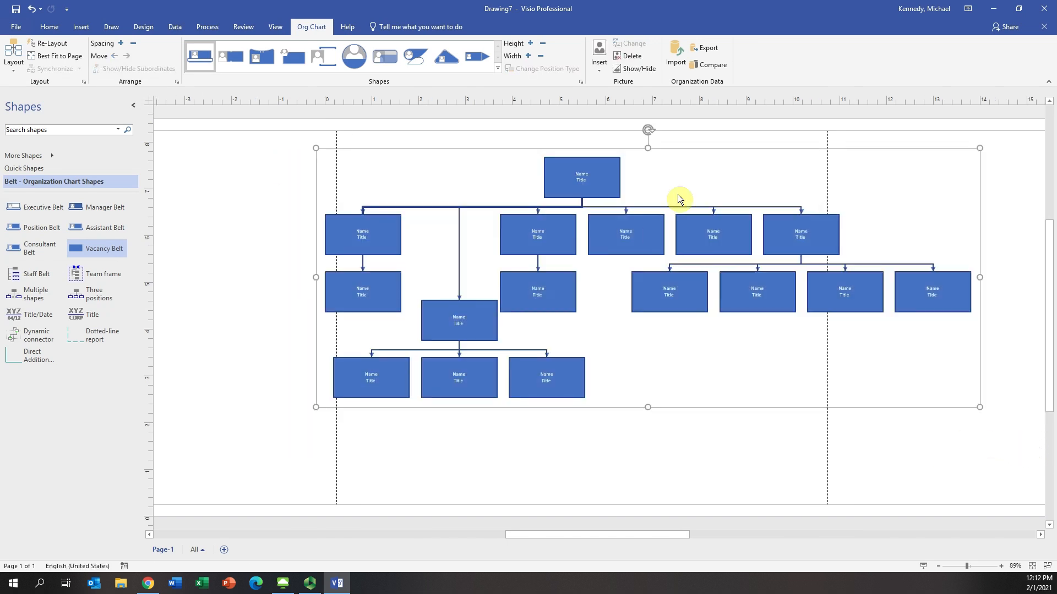
left_click(544, 57)
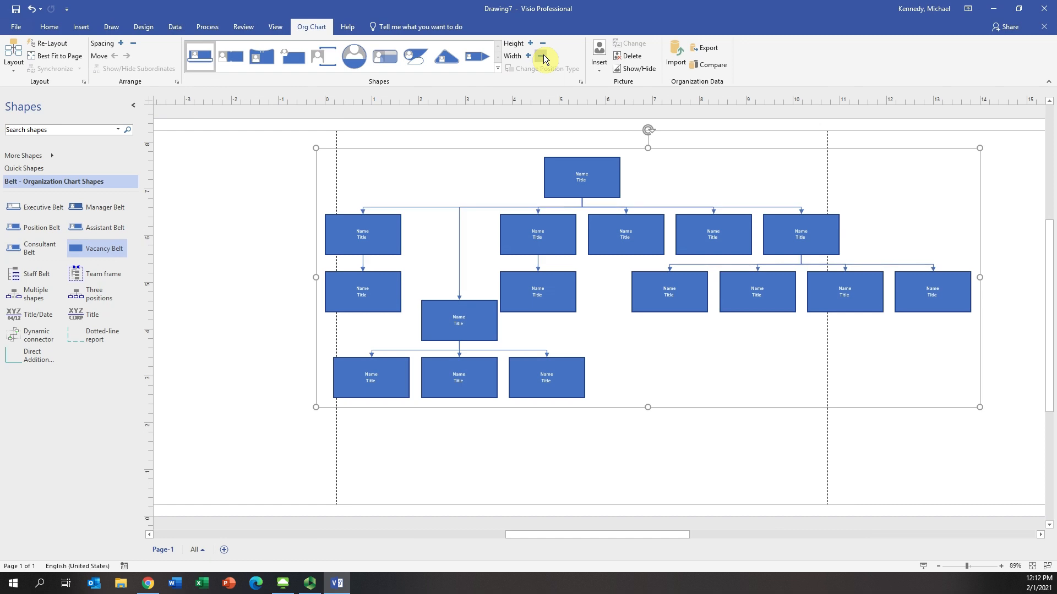
left_click(544, 45)
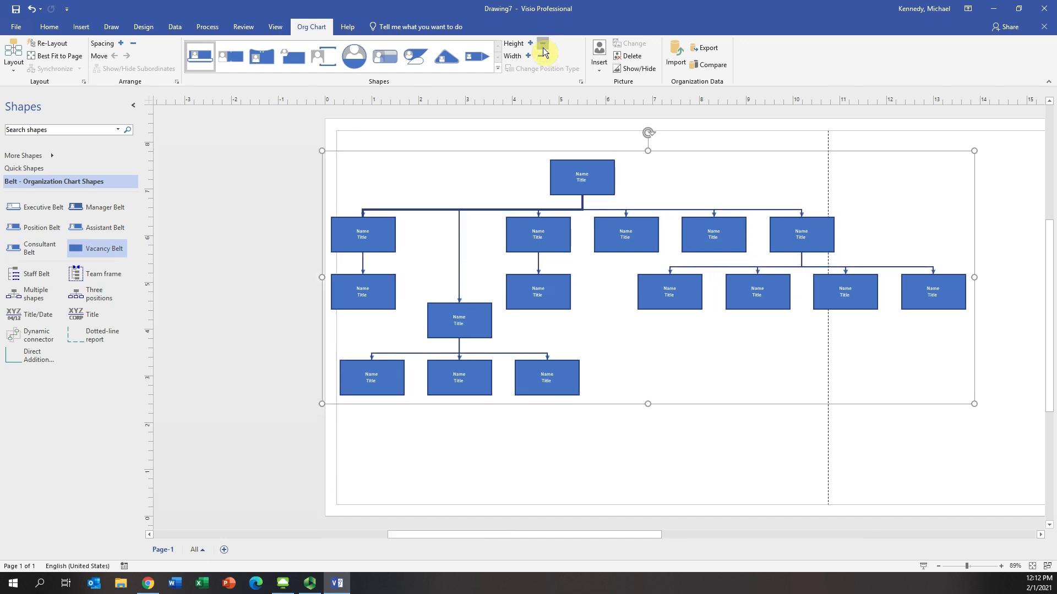
left_click(543, 46)
left_click(541, 58)
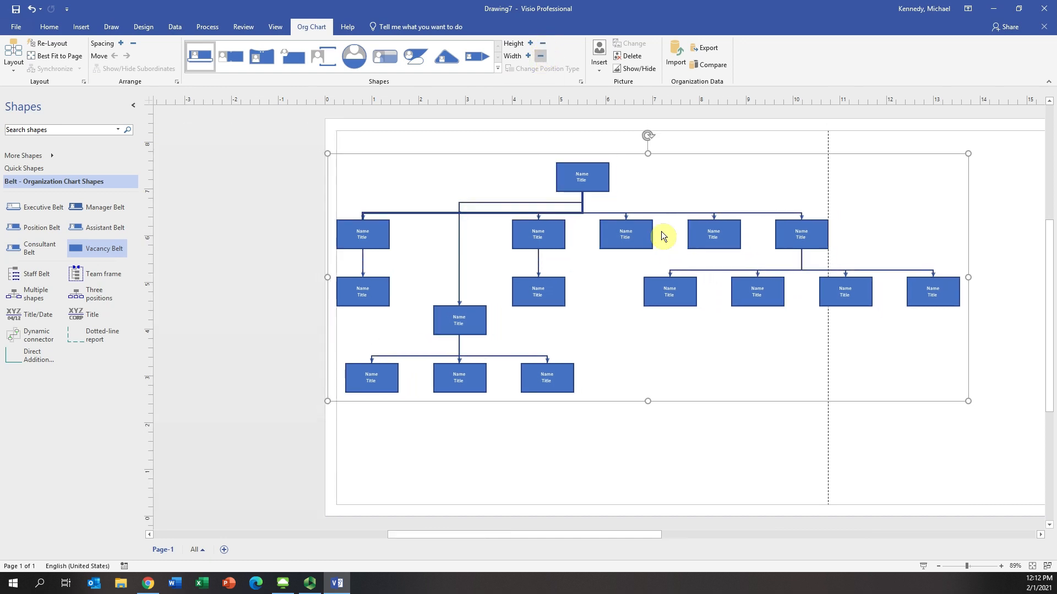
left_click(725, 454)
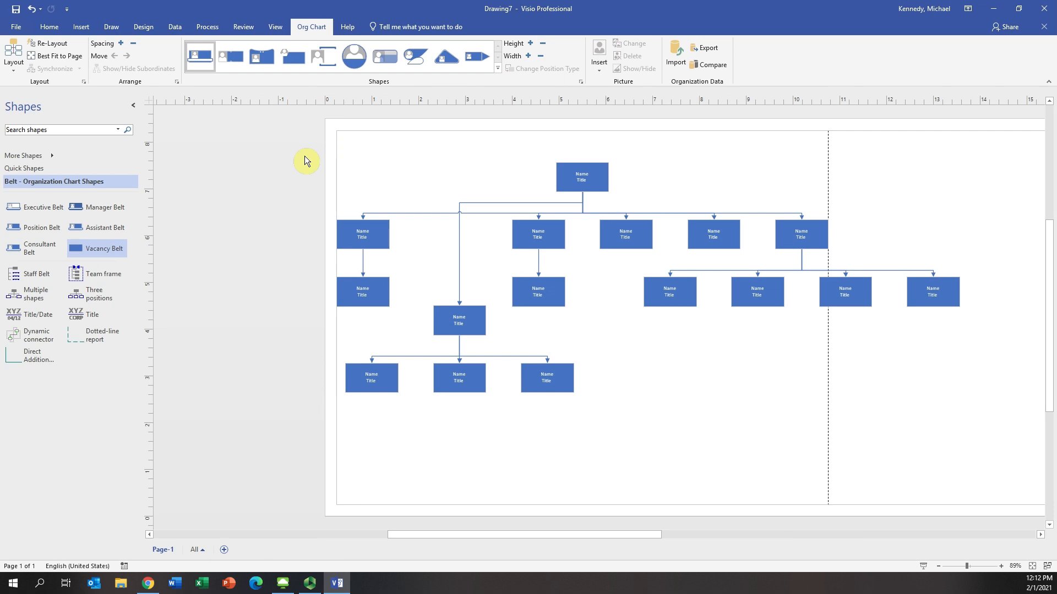
Shift the first second-row box to the right and straighten the lowered branch's connector onto the shared horizontal line.
left_click_drag(378, 234, 410, 233)
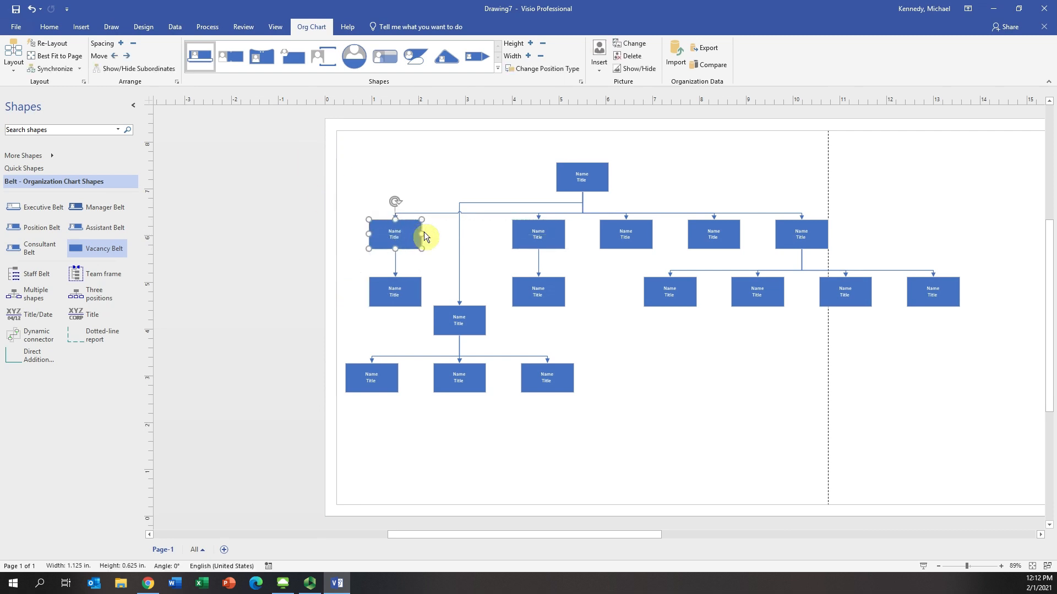
left_click(498, 204)
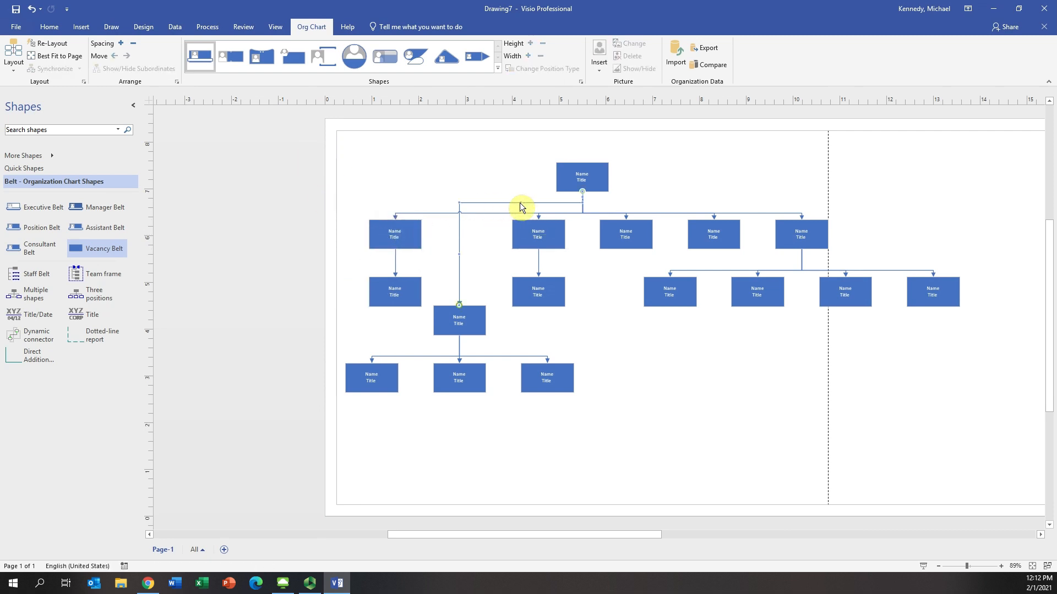
key("ctrl+z")
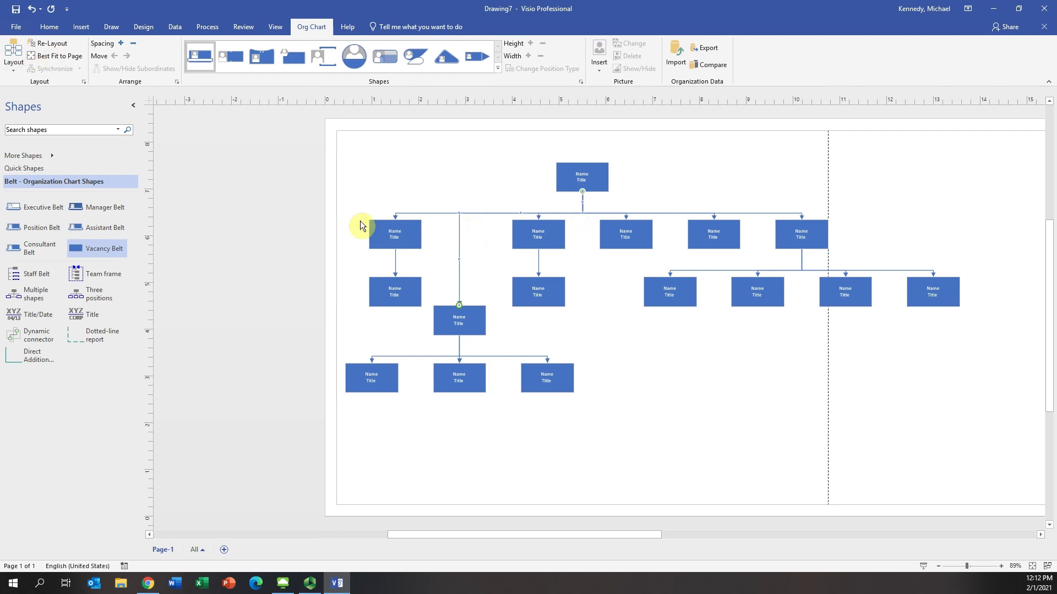
Shift the last three second-row boxes left to close the gaps between them.
left_click(618, 239)
left_click_drag(617, 239, 693, 239)
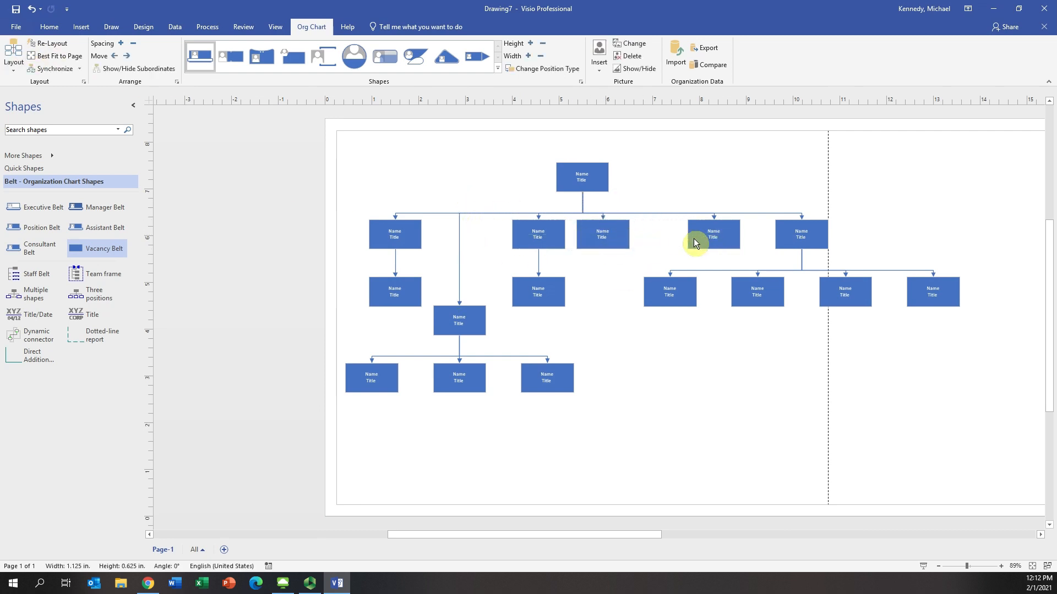
left_click_drag(787, 238, 746, 267)
Tighten the spacing of the entire chart and widen it again by one increment.
left_click_drag(277, 139, 988, 481)
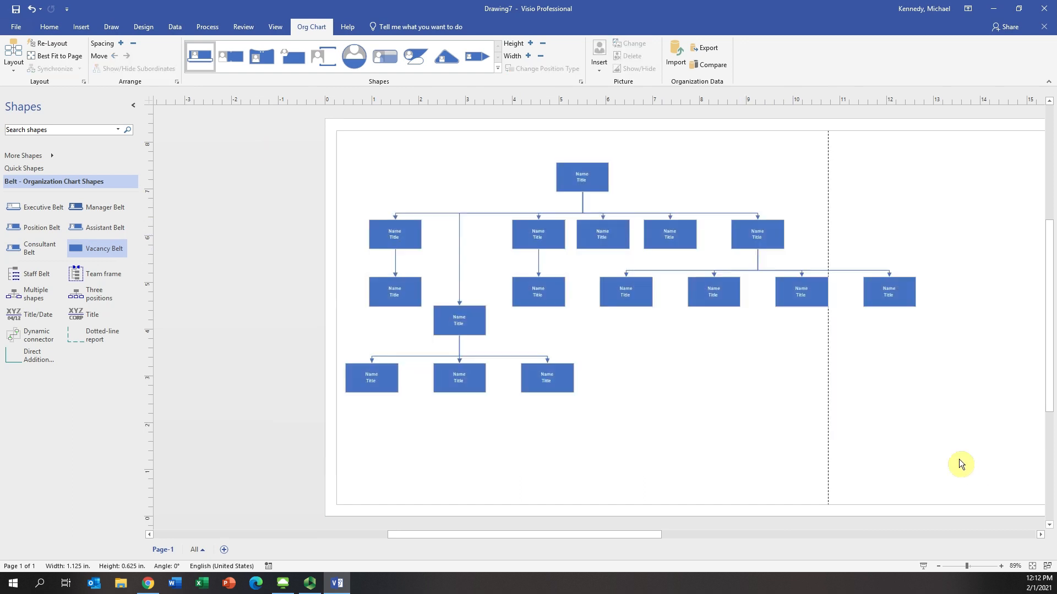
left_click(133, 44)
left_click(121, 43)
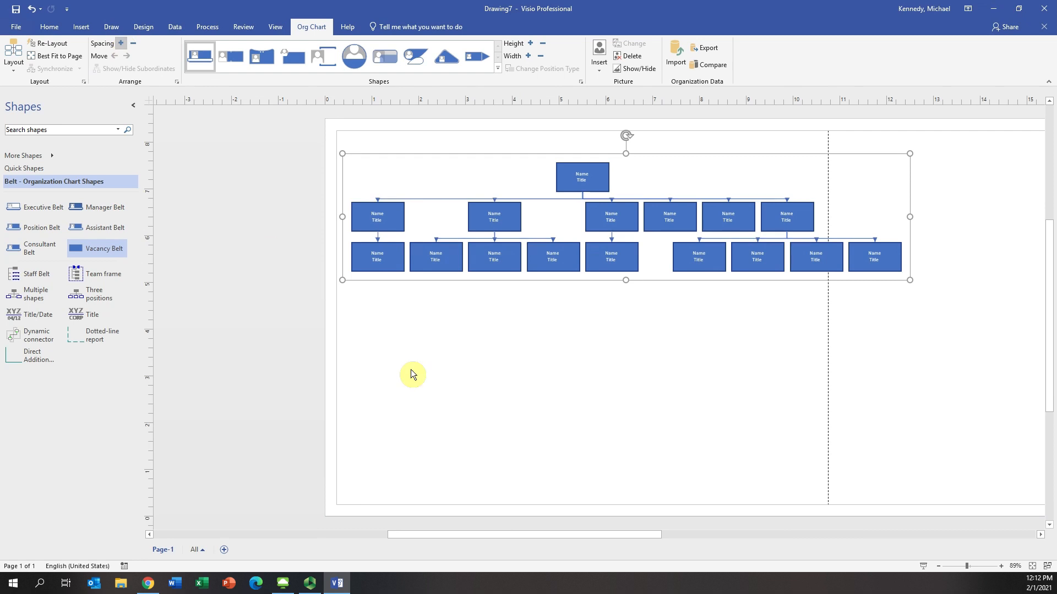
left_click(576, 381)
Lower the last second-row box with its four subordinates and shift those subordinates left to fit inside the page margin.
left_click(794, 226)
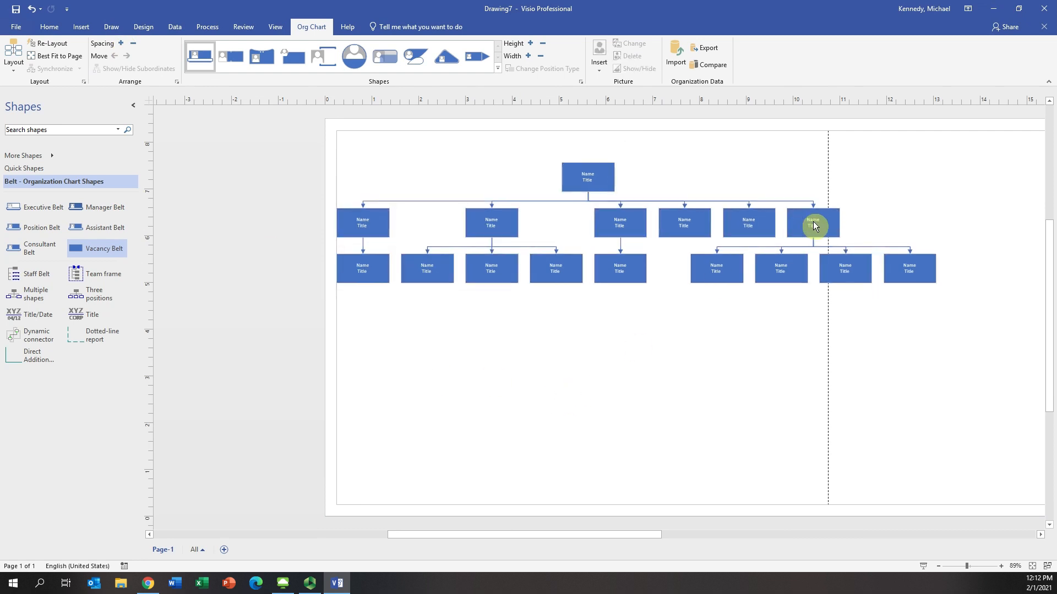
left_click_drag(799, 221, 775, 281)
left_click(813, 291)
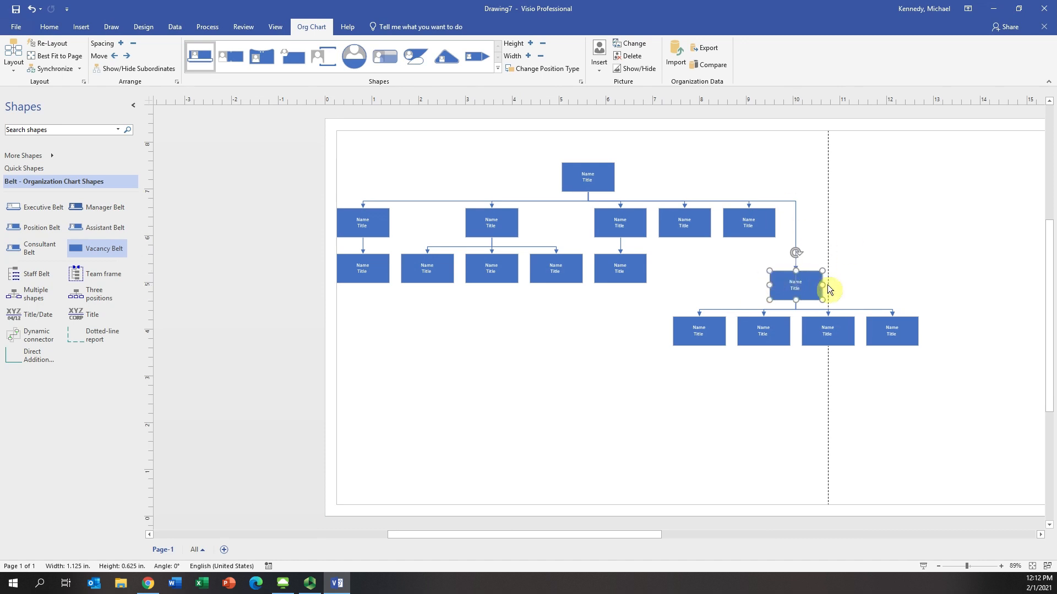
left_click_drag(943, 396, 652, 303)
left_click_drag(775, 336, 681, 333)
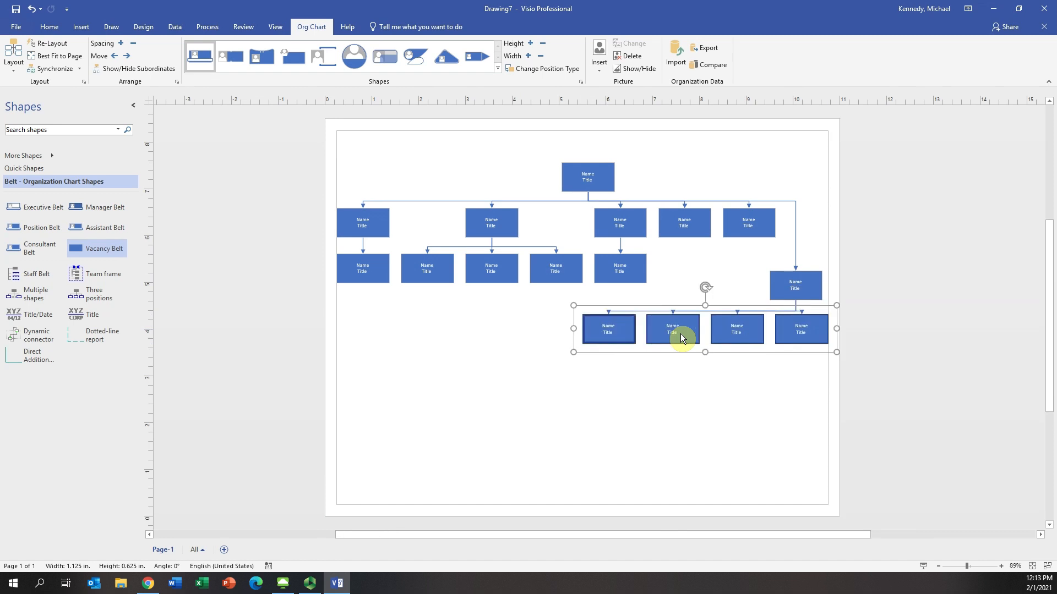
left_click(574, 385)
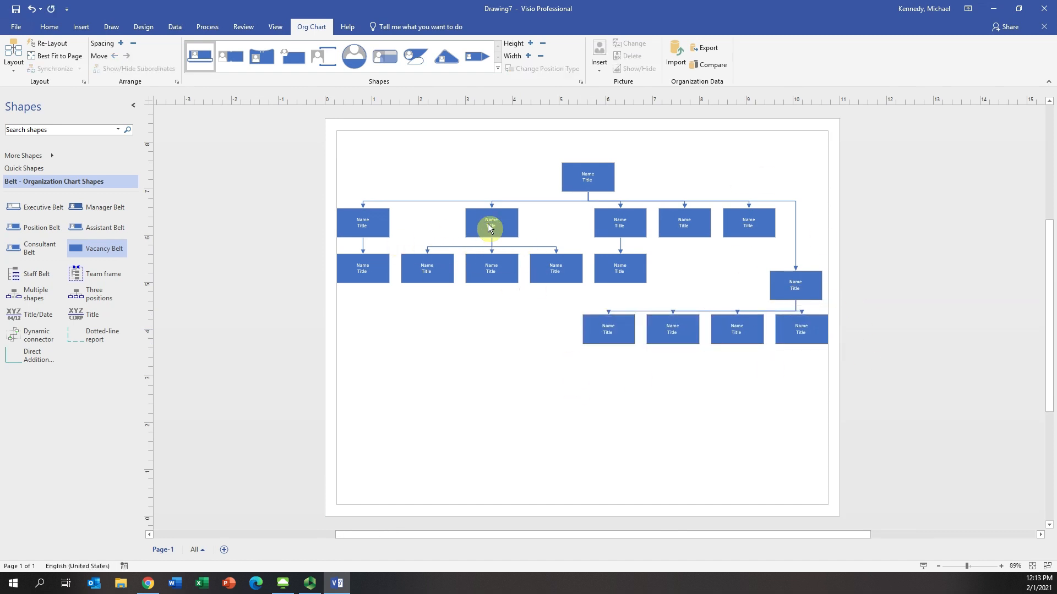
Lower the second box with its three subordinates, and move the first and third branches closer on either side of it.
left_click_drag(480, 223, 470, 276)
left_click_drag(380, 221, 420, 220)
left_click_drag(607, 216, 549, 218)
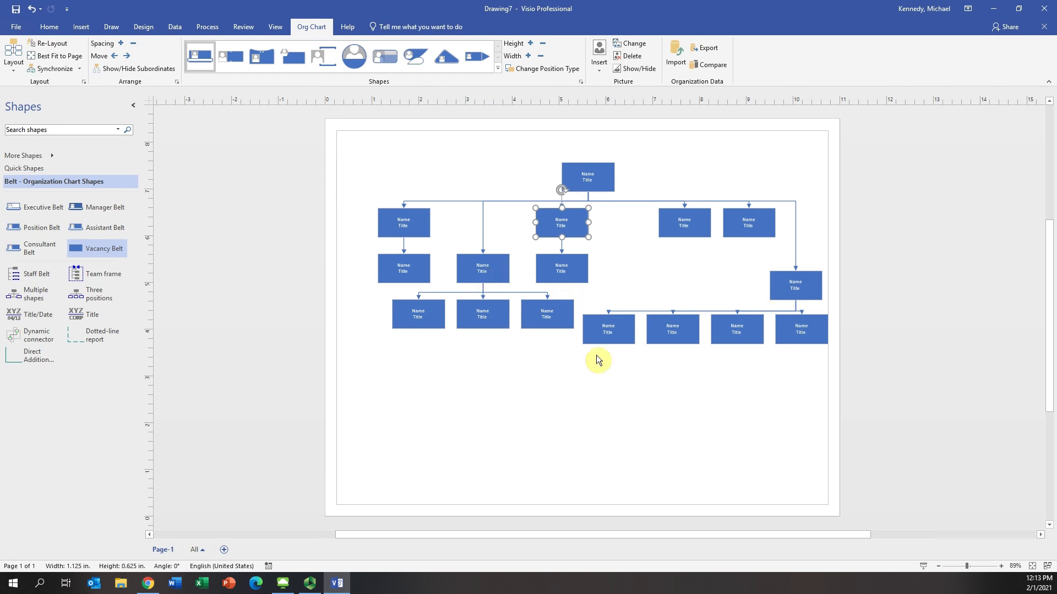
left_click(619, 224)
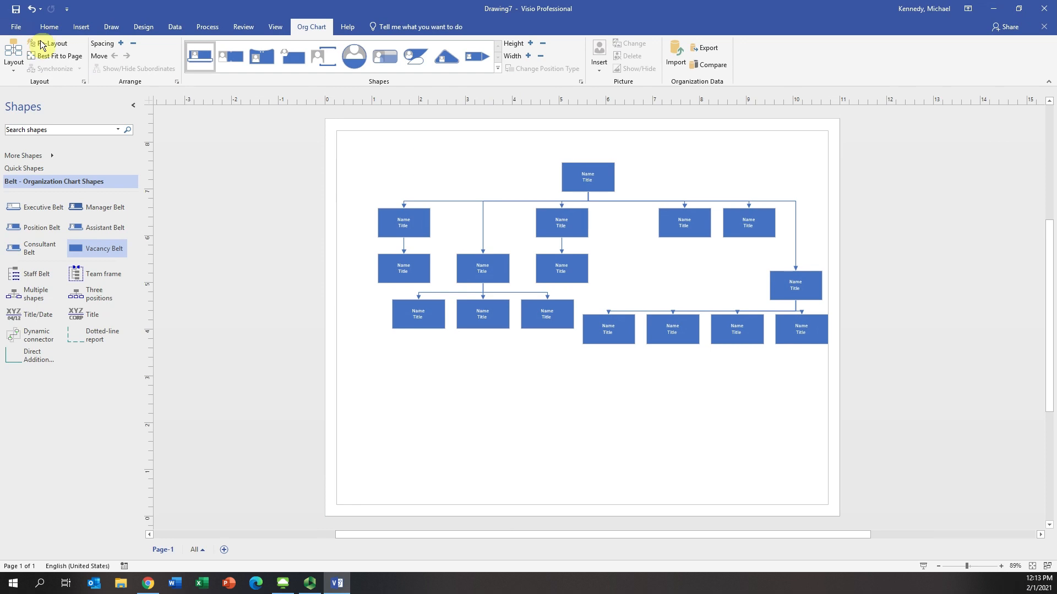
left_click(17, 28)
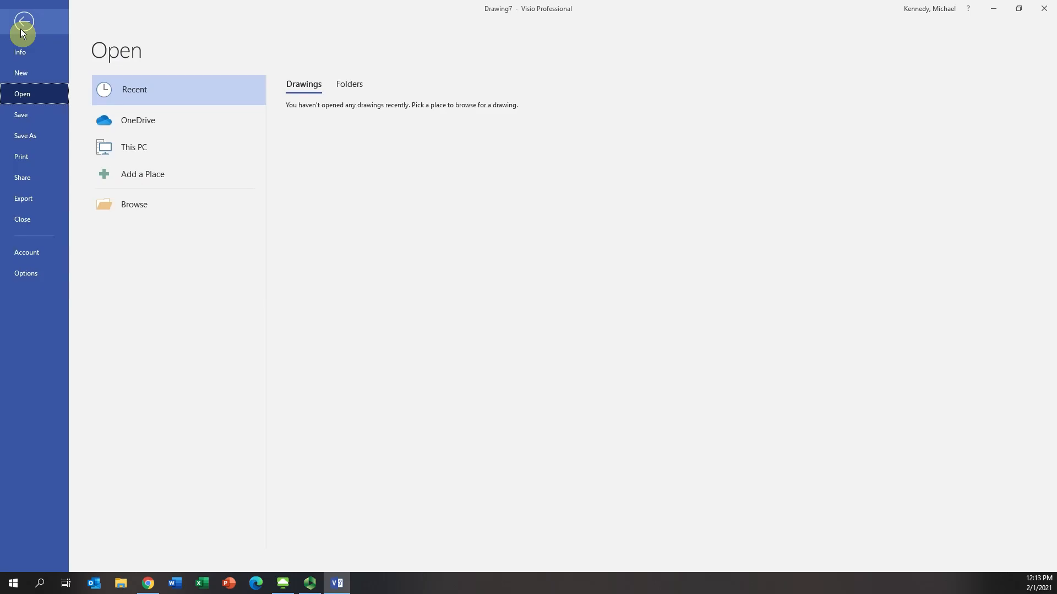
left_click(23, 24)
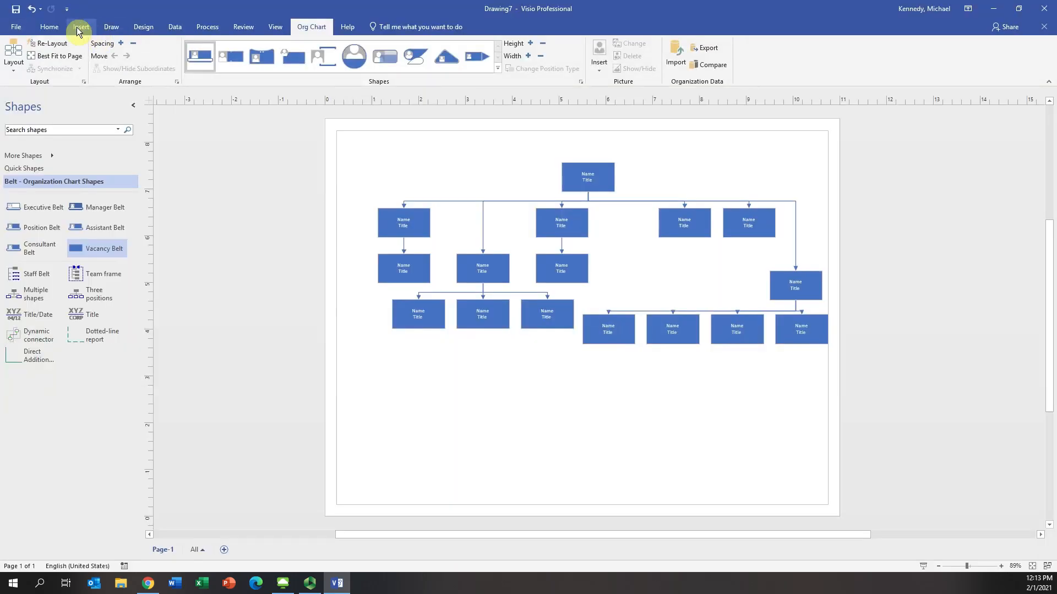
left_click(138, 25)
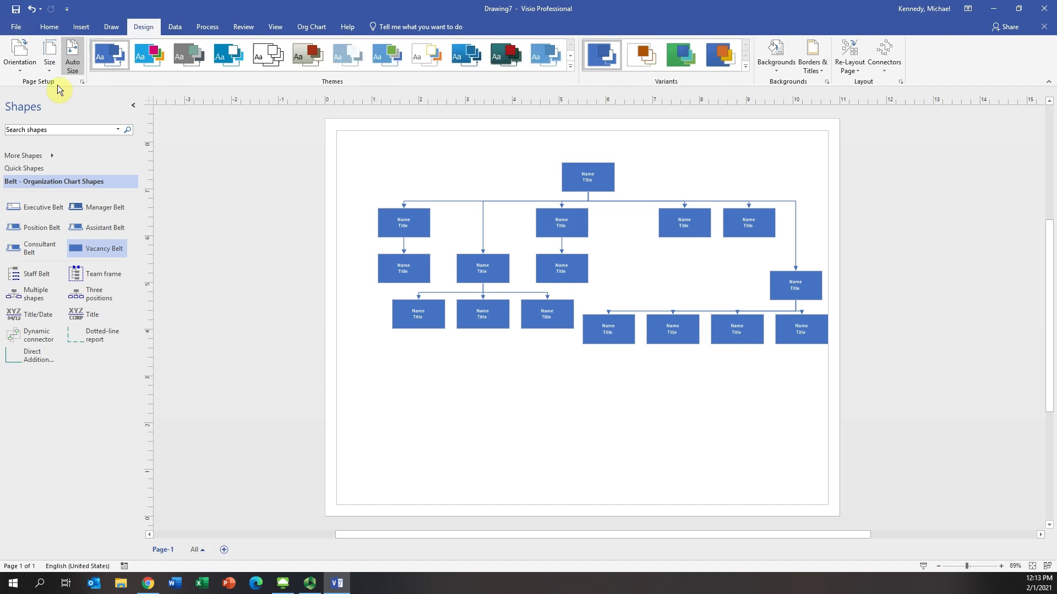
left_click(17, 27)
left_click(22, 24)
left_click(55, 31)
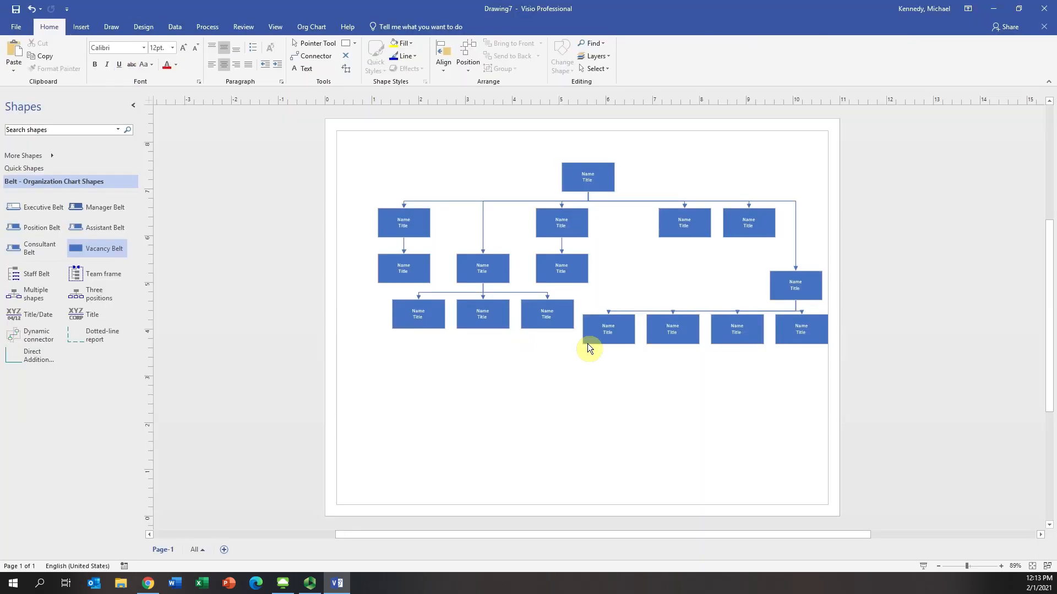
Change the name text in the chart's top box to "Names fso".
left_click(1001, 565)
left_click(1001, 565)
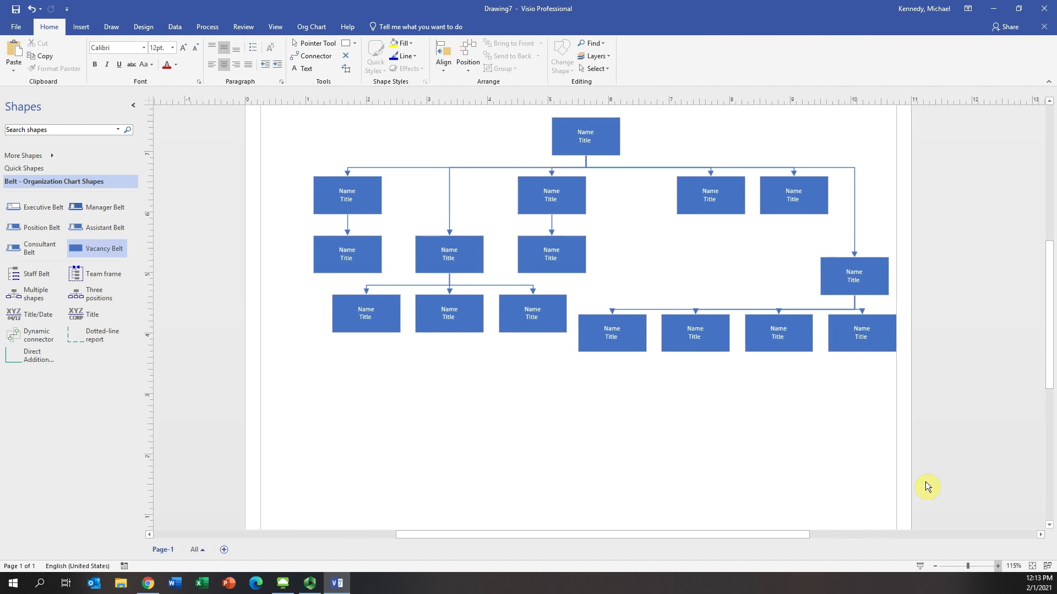
scroll(601, 233, "up", 2)
left_click(588, 208)
left_click(587, 210)
left_click(592, 206)
left_click(592, 206)
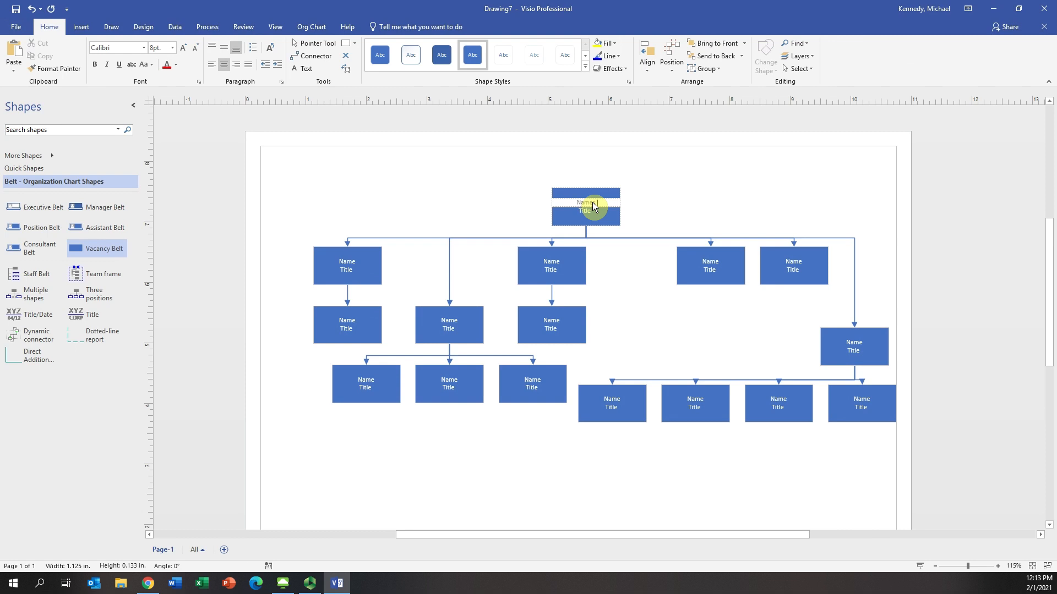
left_click(600, 227)
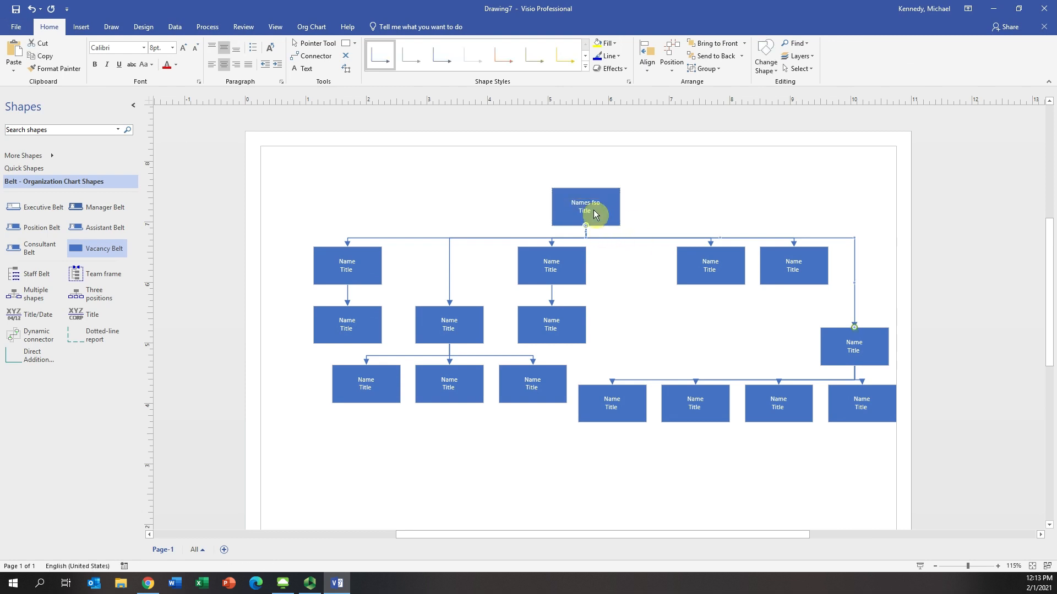
Replace the top box's title with two short lines of sample text.
left_click(593, 212)
left_click(593, 212)
key("BackSpace")
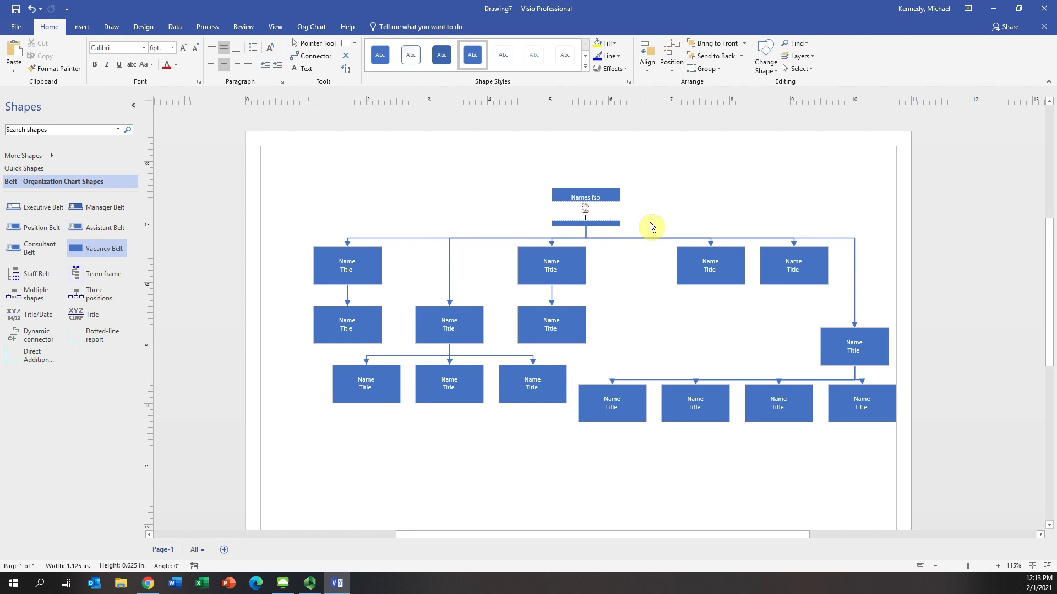
left_click(649, 222)
left_click(587, 217)
left_click(586, 217)
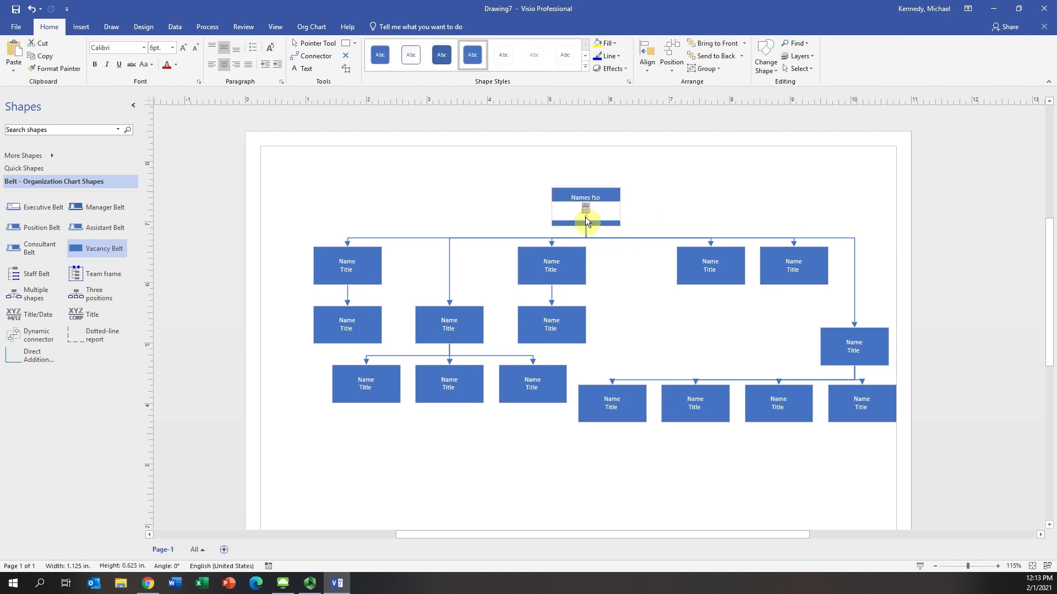
left_click(625, 252)
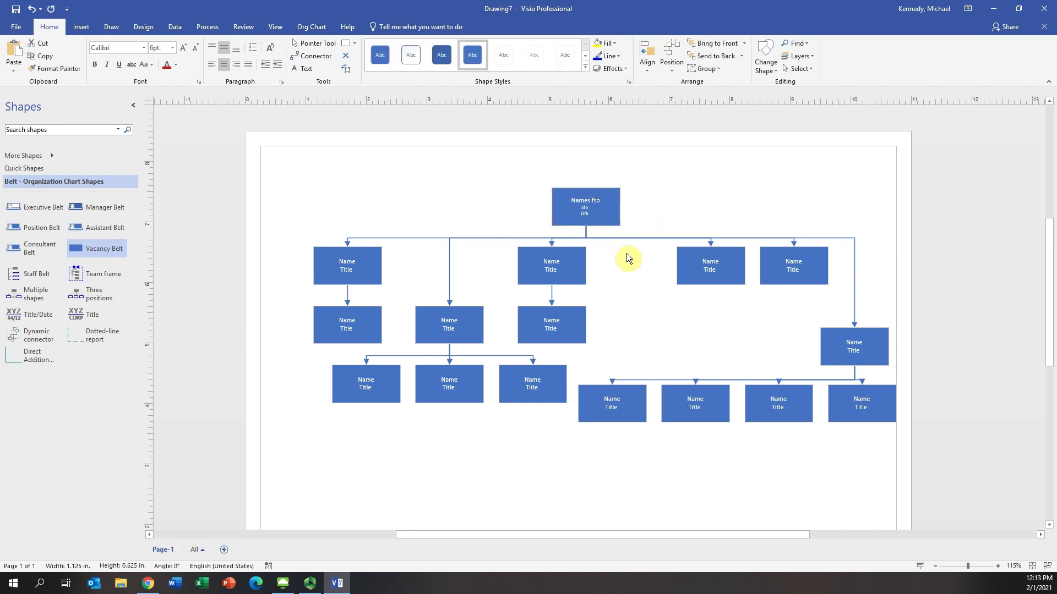
left_click(615, 215)
left_click(617, 276)
Replace the name text in the top box with "Fn".
double_click(602, 201)
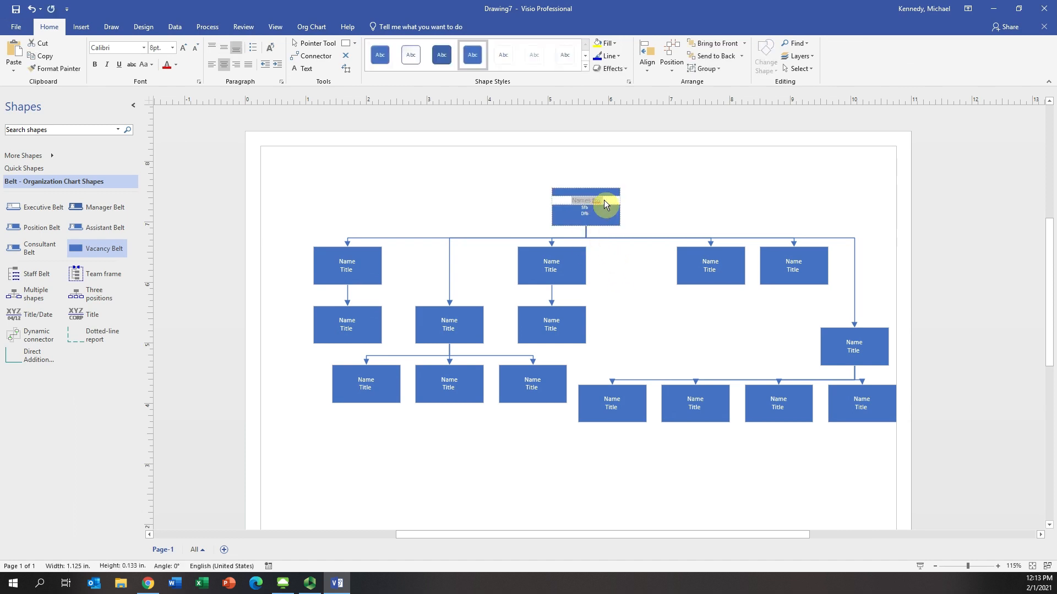
type("Fn")
left_click(643, 203)
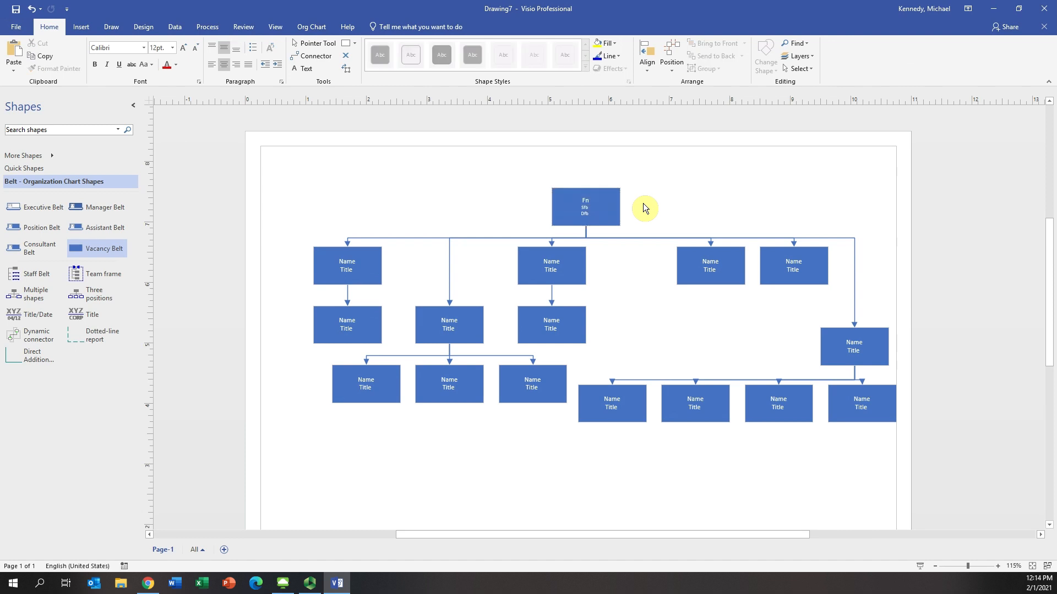
left_click(586, 215)
double_click(589, 214)
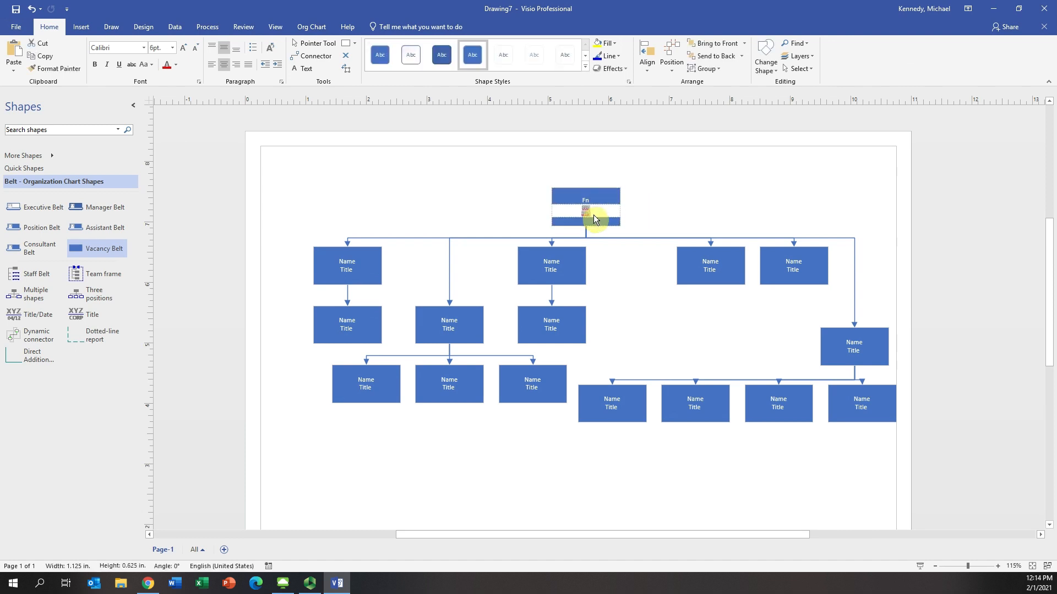
left_click(623, 246)
Delete the name text from the top box, keeping only its title lines.
left_click(592, 205)
double_click(589, 200)
key("Delete")
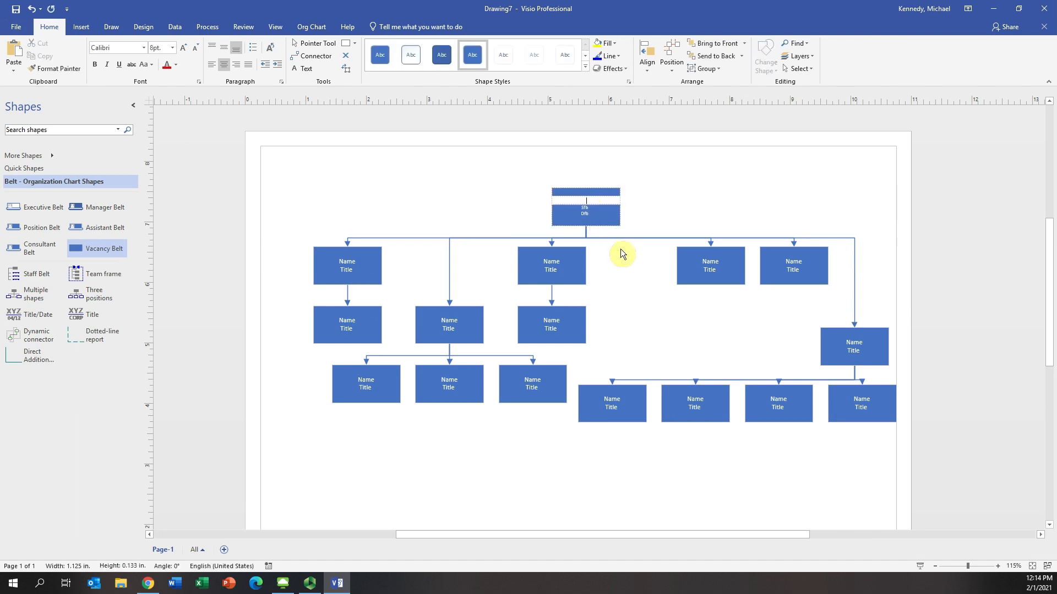
left_click(626, 260)
Extend the top box's title to three short lines of sample text.
left_click(590, 210)
double_click(589, 212)
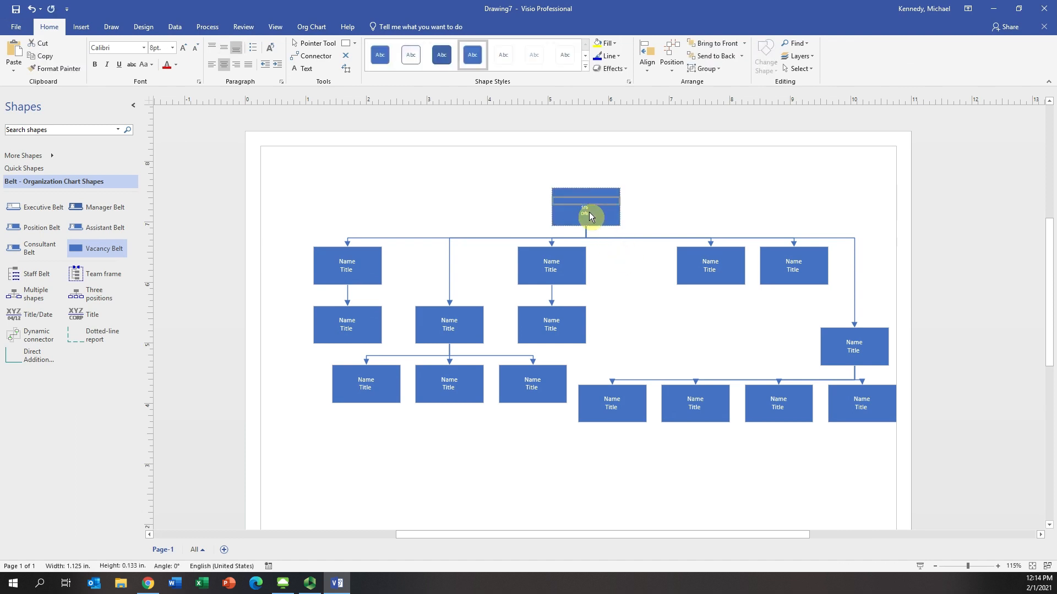
key("Return")
type("Eg")
key("Return")
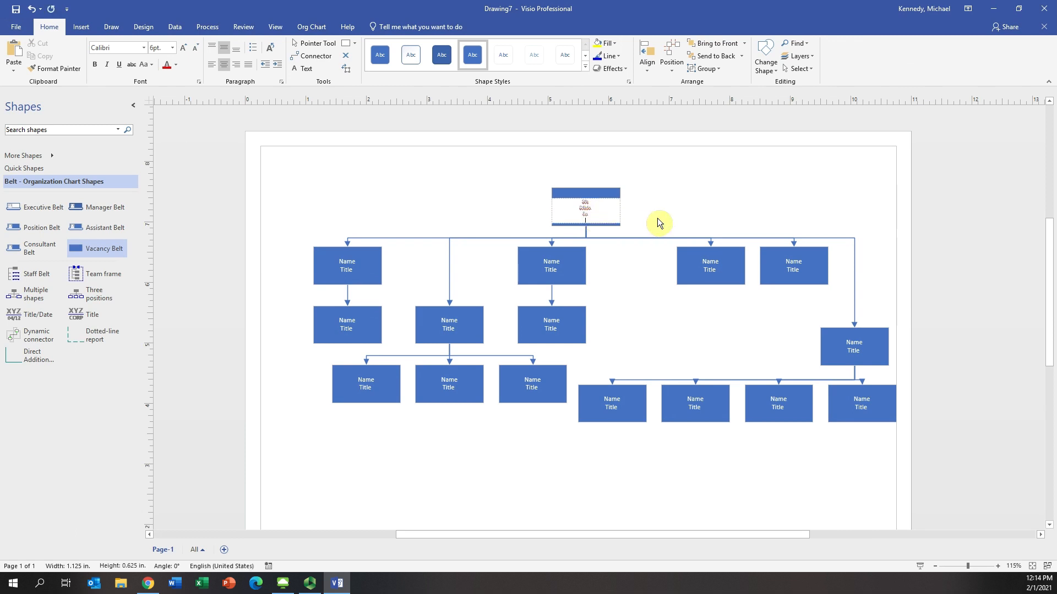
left_click(652, 242)
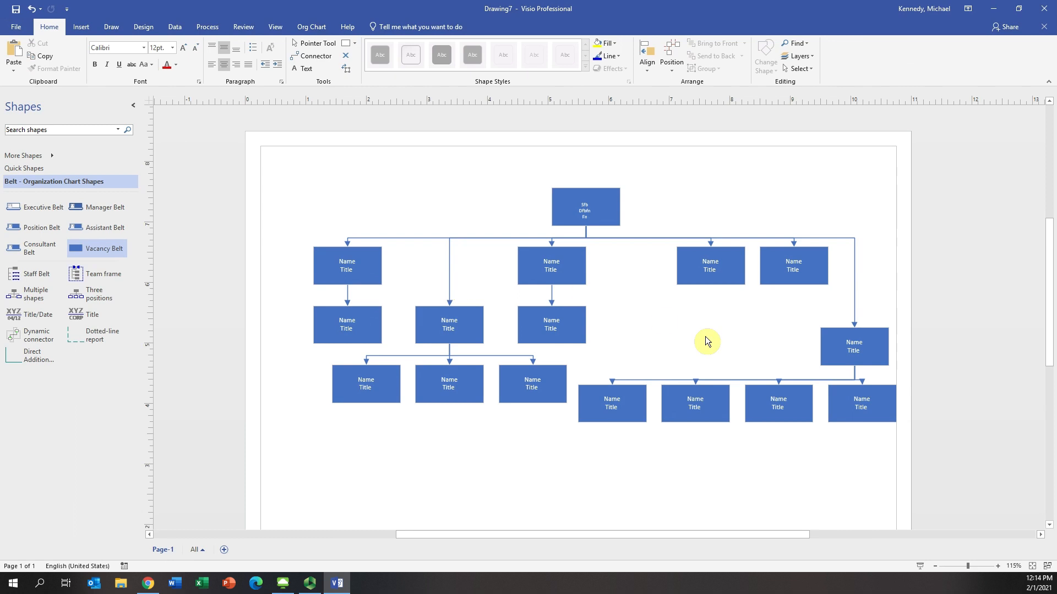
Duplicate the last branch's parent box and three of its subordinates, attaching the copy beneath the second-to-last box of the second row.
left_click(834, 342)
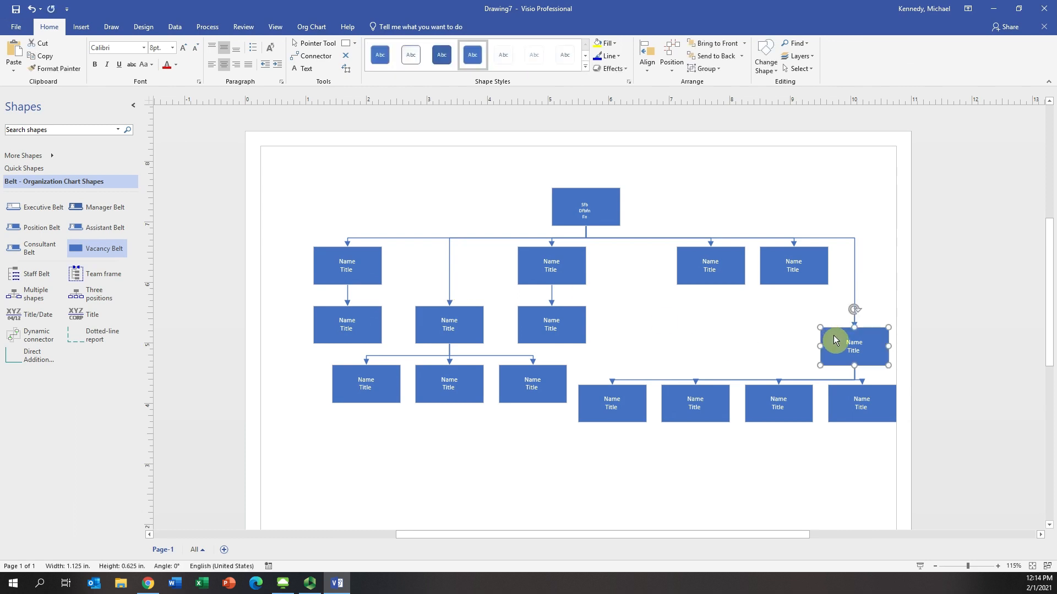
left_click(824, 442)
left_click_drag(601, 318, 905, 447)
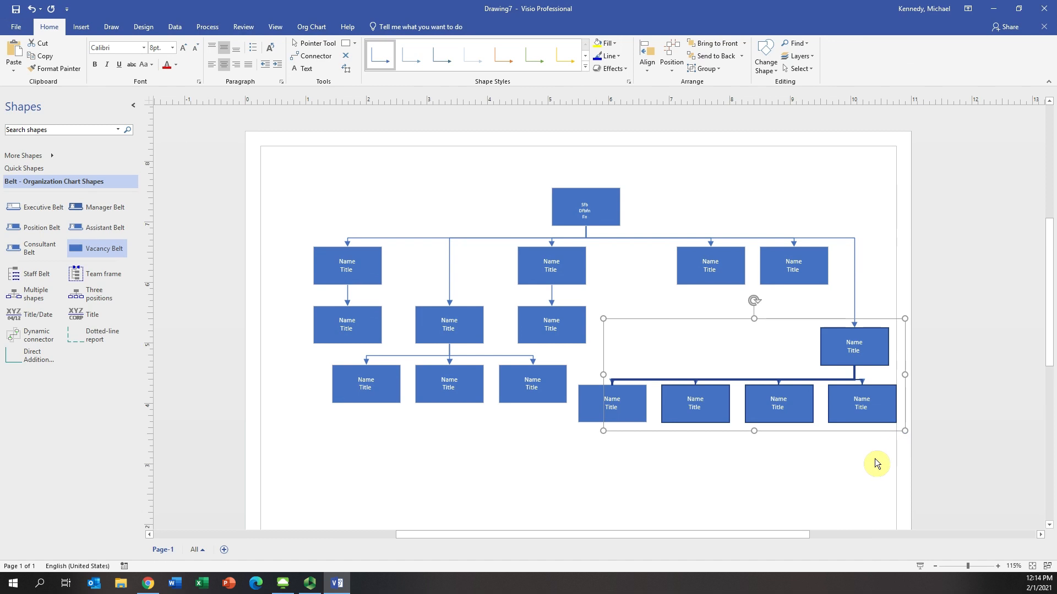
left_click_drag(844, 401, 695, 276)
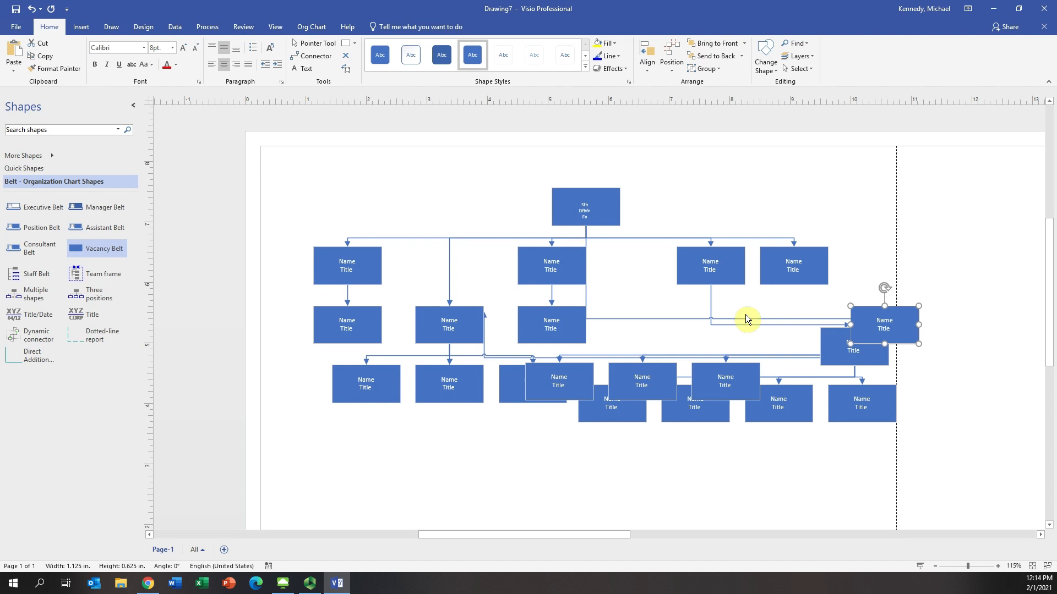
Select the entire chart and apply the centered horizontal layout to it.
left_click_drag(242, 139, 962, 495)
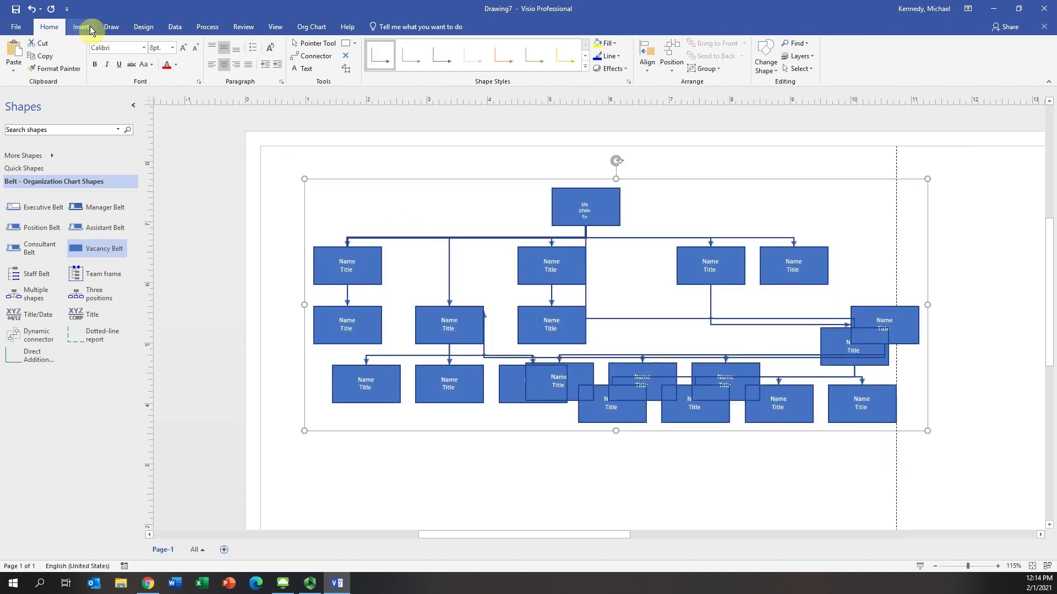
left_click(301, 27)
left_click(13, 65)
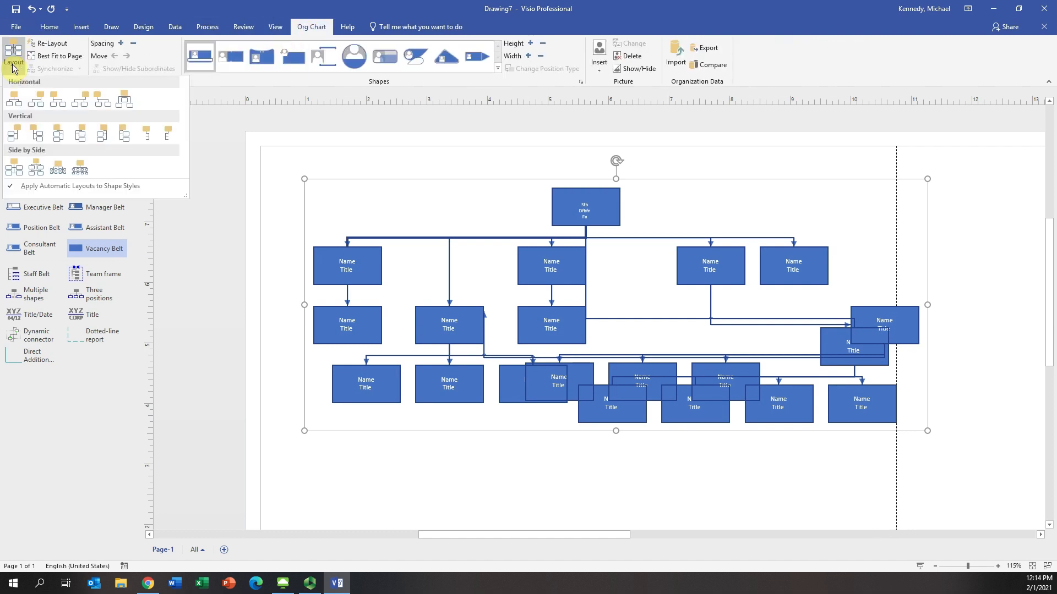
left_click(14, 99)
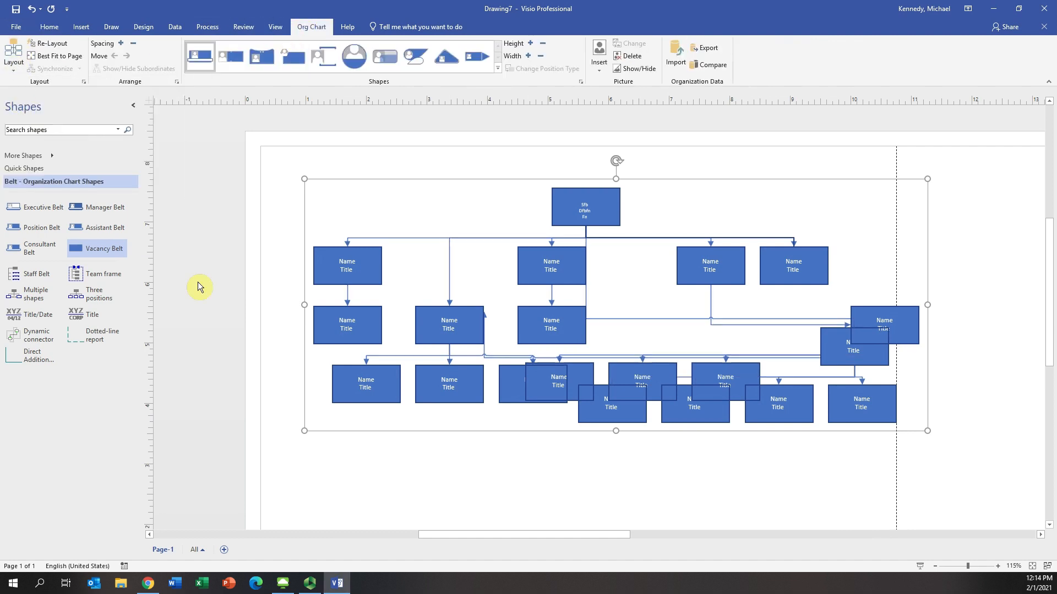
Decrease the spacing between the selected chart's boxes one step and increase it again to spread the boxes apart.
left_click(136, 46)
left_click(652, 380)
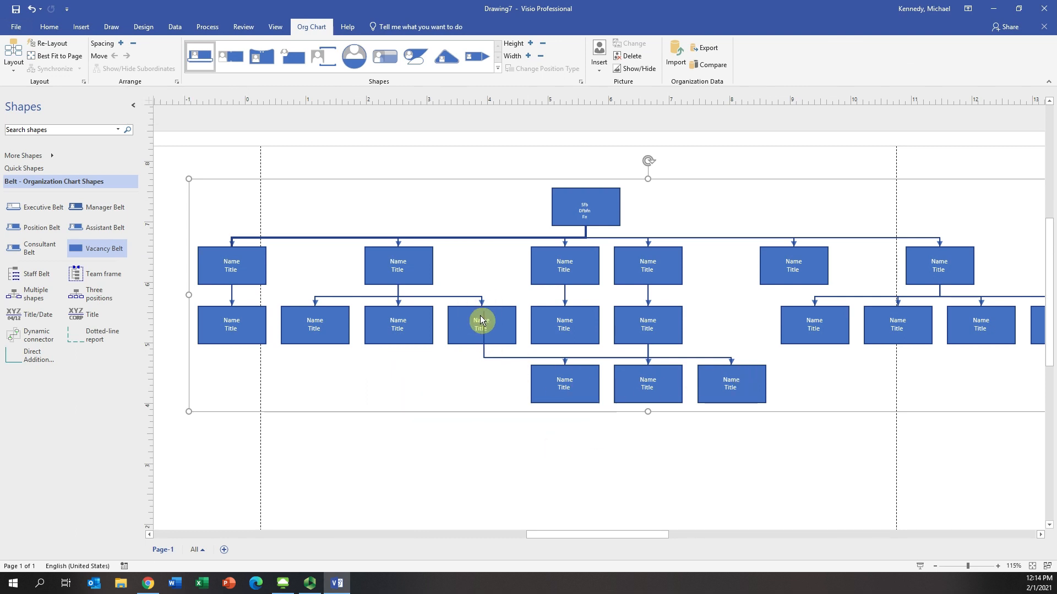
left_click(121, 43)
scroll(507, 333, "down", 1)
left_click(564, 419)
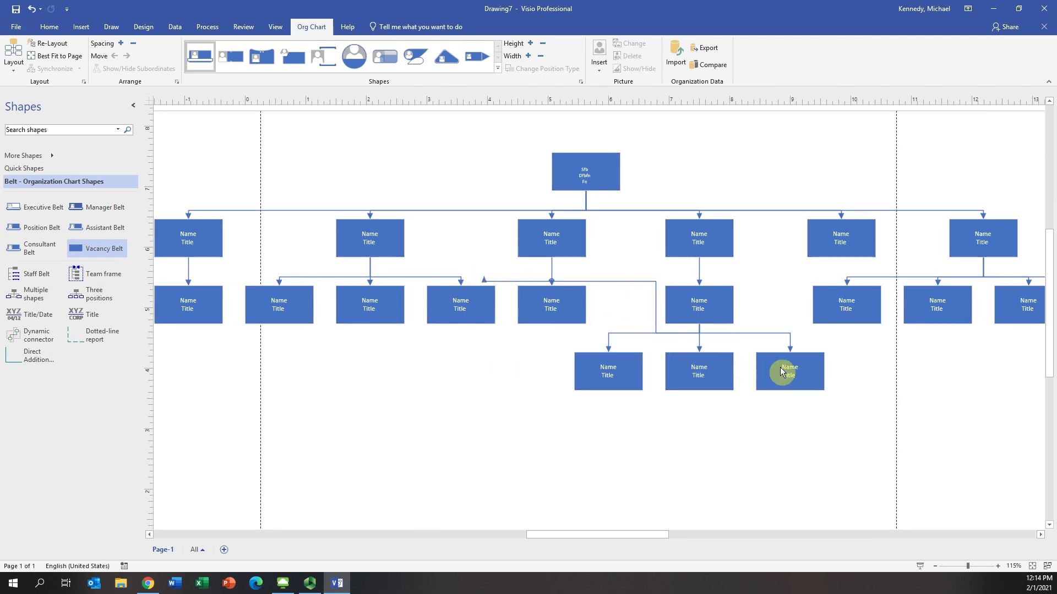
Delete the stray connector attached to the parent of the three lowest-level boxes, and reposition that parent with its subordinates beneath their manager.
left_click_drag(706, 311, 748, 296)
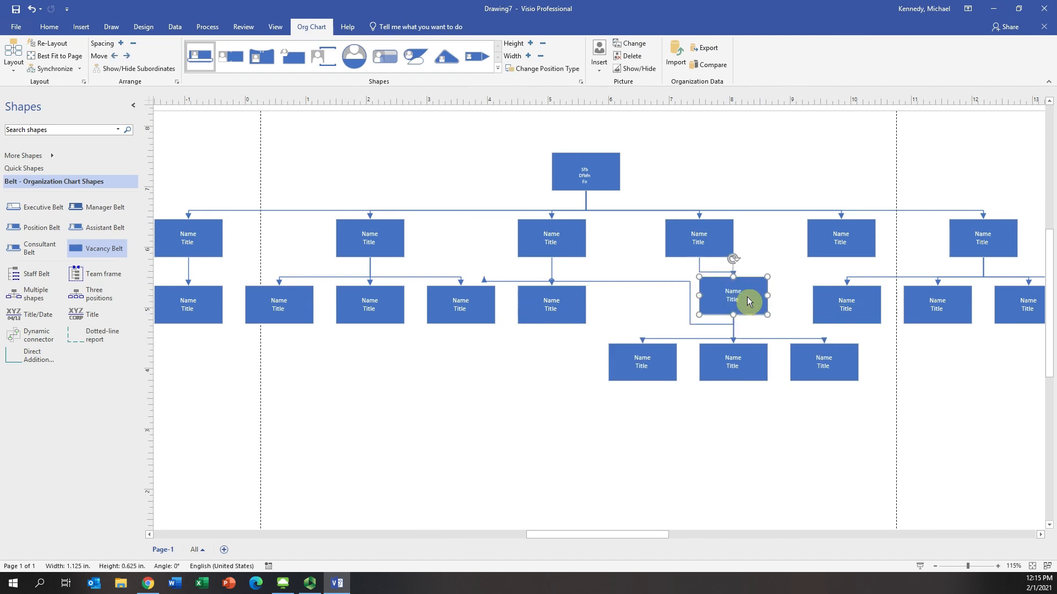
left_click(606, 282)
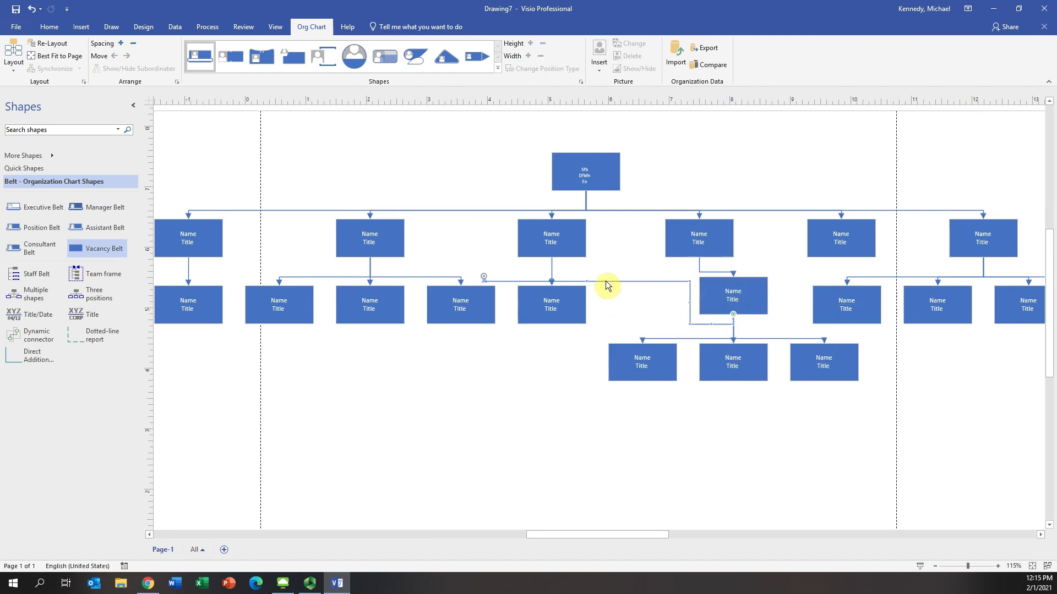
key("Delete")
left_click_drag(703, 297, 680, 300)
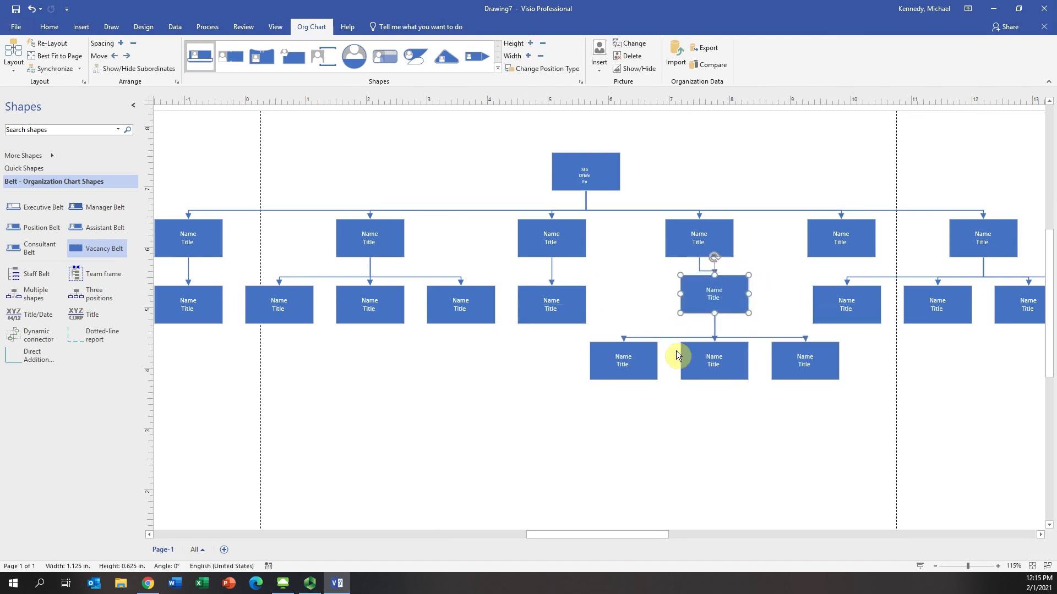
left_click(933, 566)
left_click(933, 566)
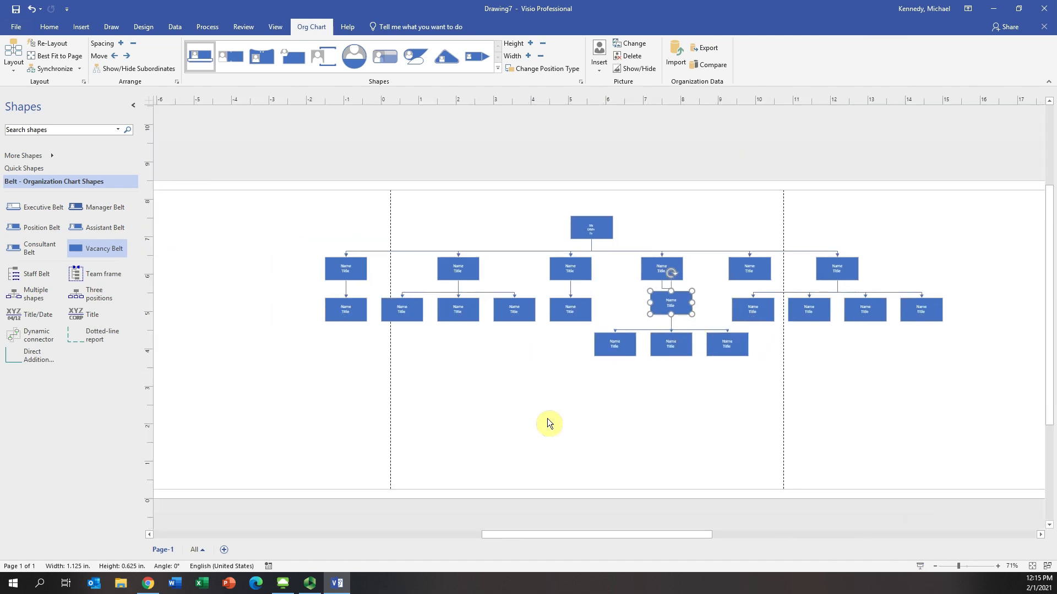